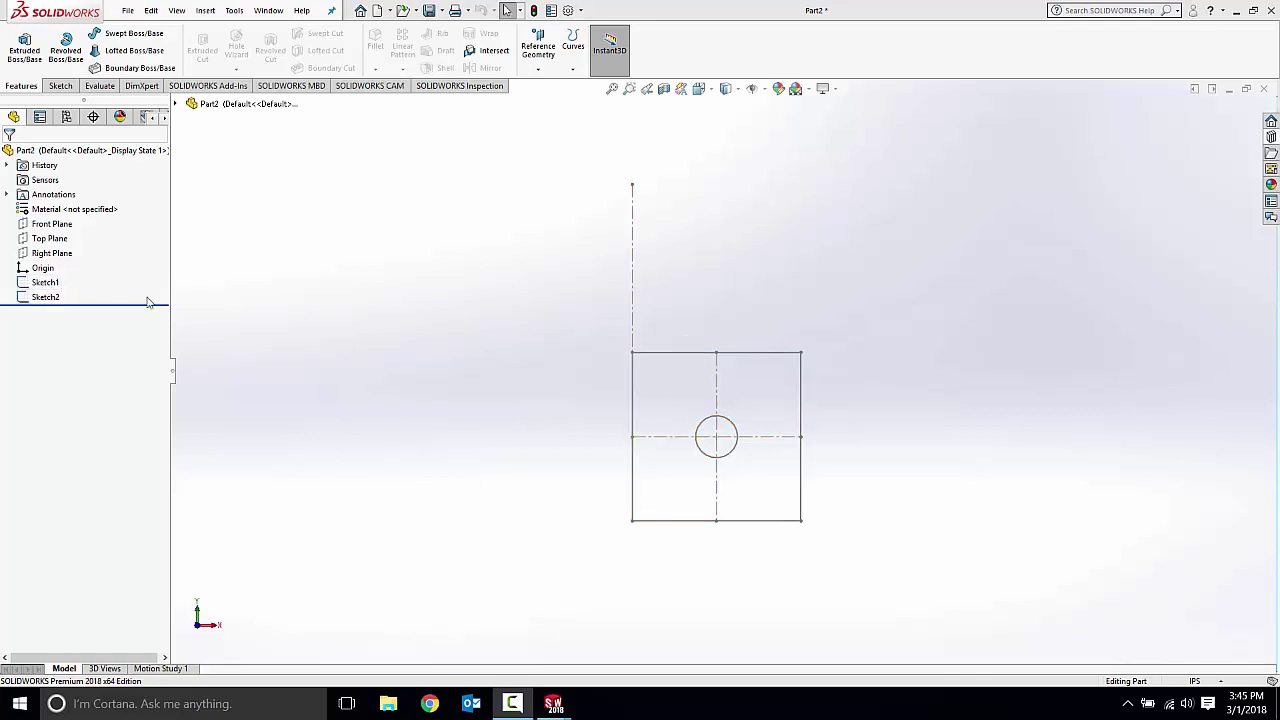
{"action": "left_click", "coordinate": [45, 283]}
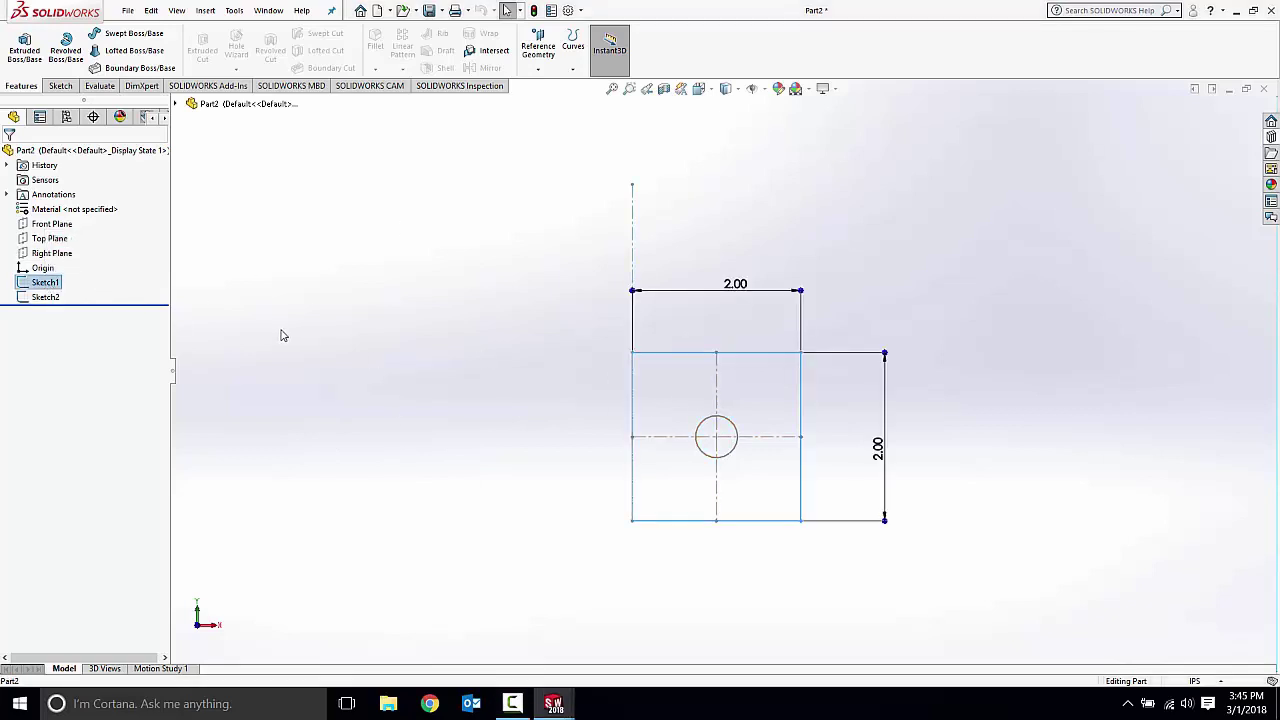
{"action": "left_click", "coordinate": [40, 297]}
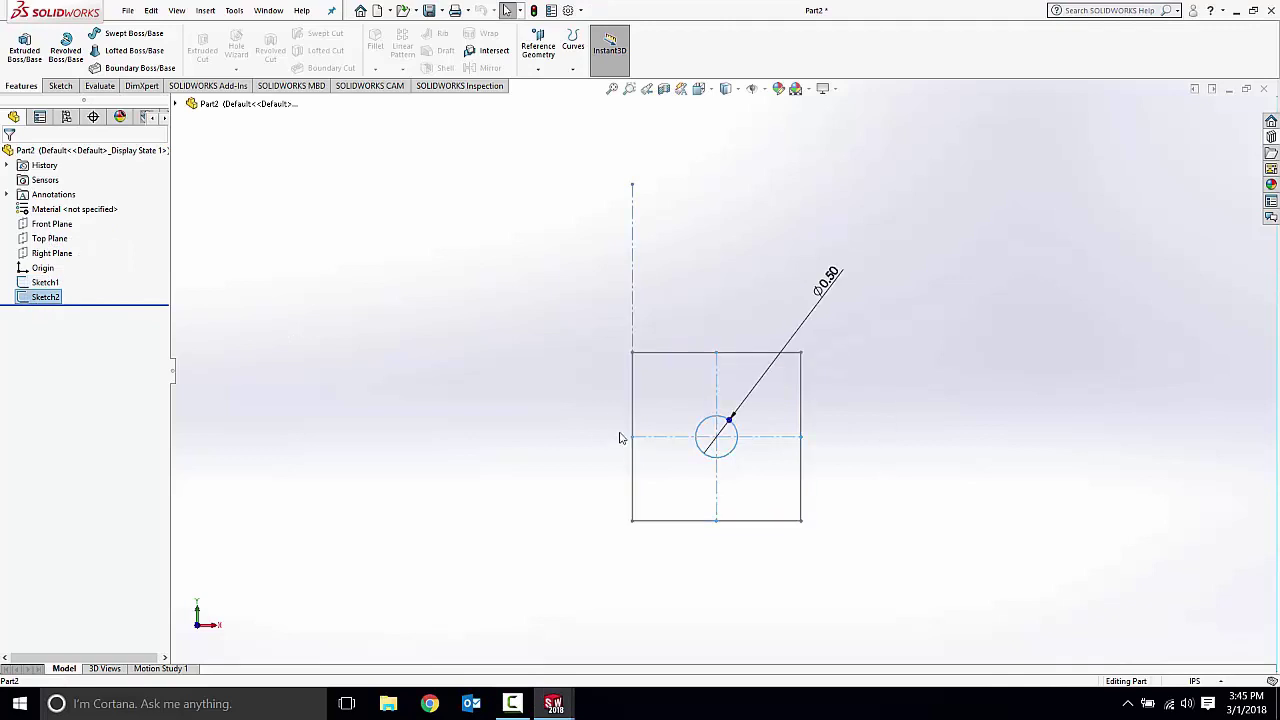
{"action": "mouse_move", "coordinate": [590, 361]}
{"action": "middle_mouse_down"}
{"action": "mouse_move", "coordinate": [517, 531]}
{"action": "mouse_move", "coordinate": [563, 357]}
{"action": "middle_mouse_up"}
{"action": "key", "text": "space"}
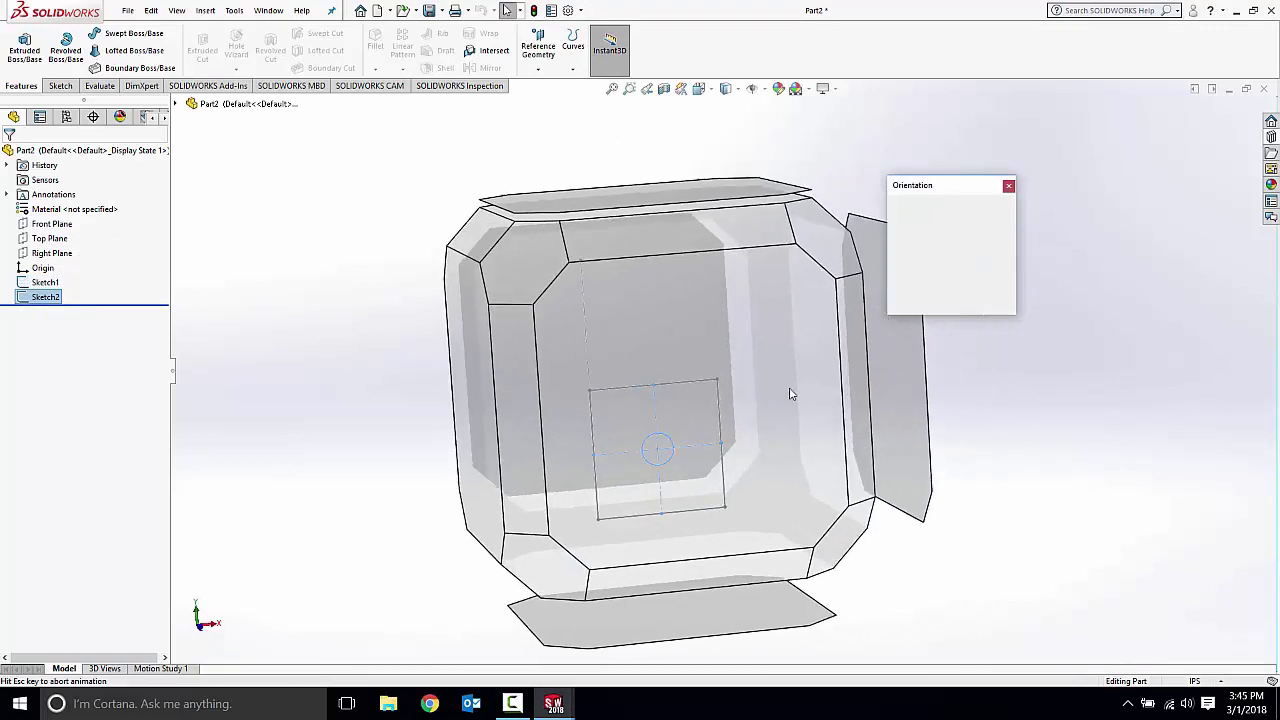
{"action": "left_click", "coordinate": [990, 291]}
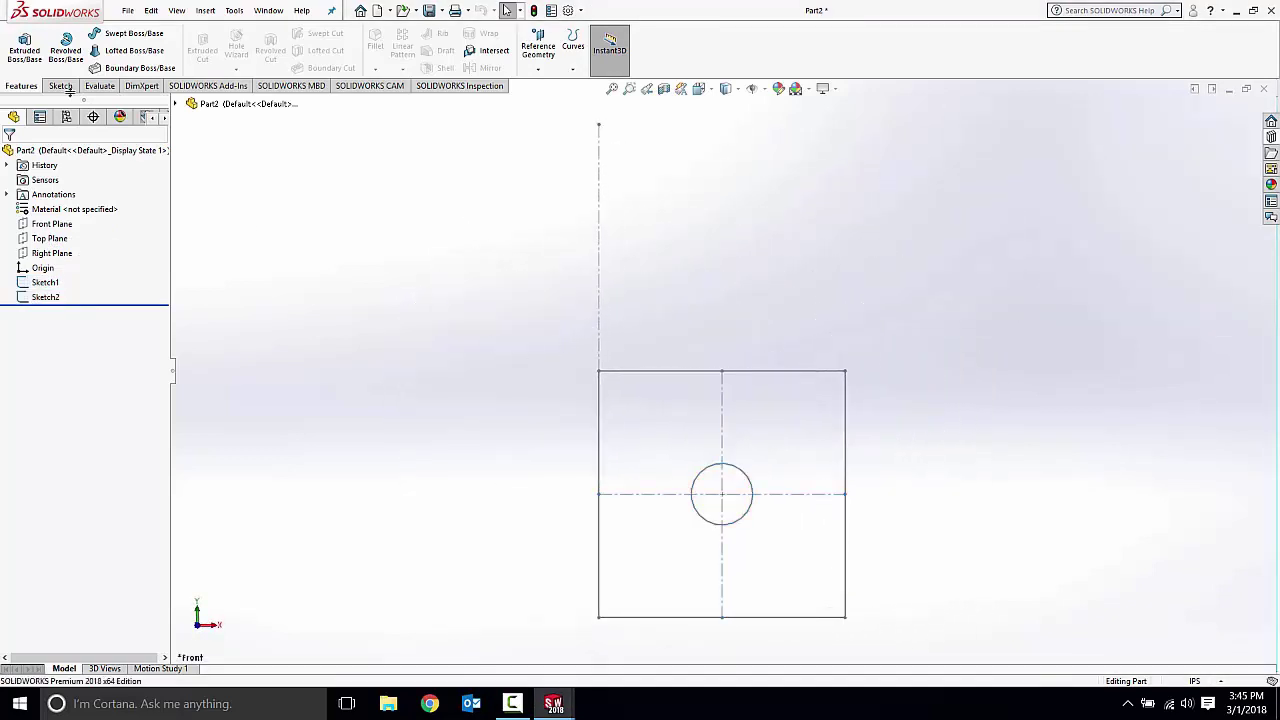
Start a revolve of the square sketch, preview it at 15°, then widen it toward 180°.
{"action": "left_click", "coordinate": [66, 45]}
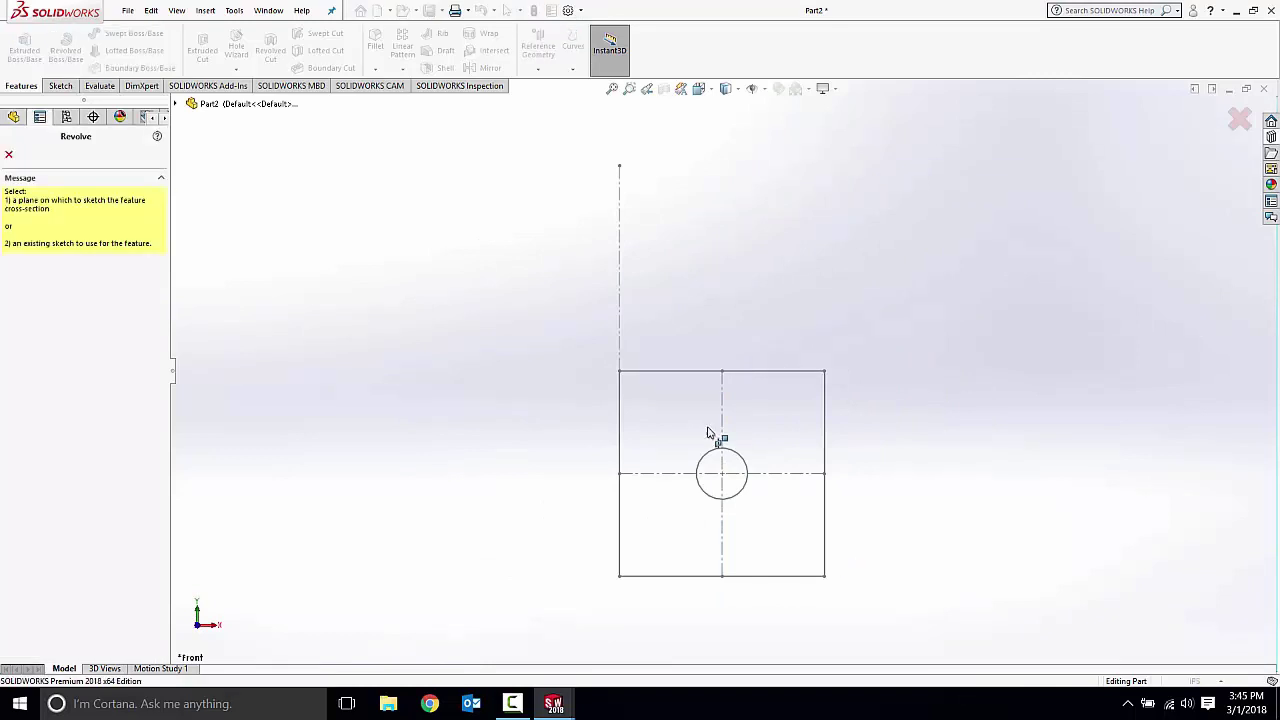
{"action": "left_click", "coordinate": [621, 332]}
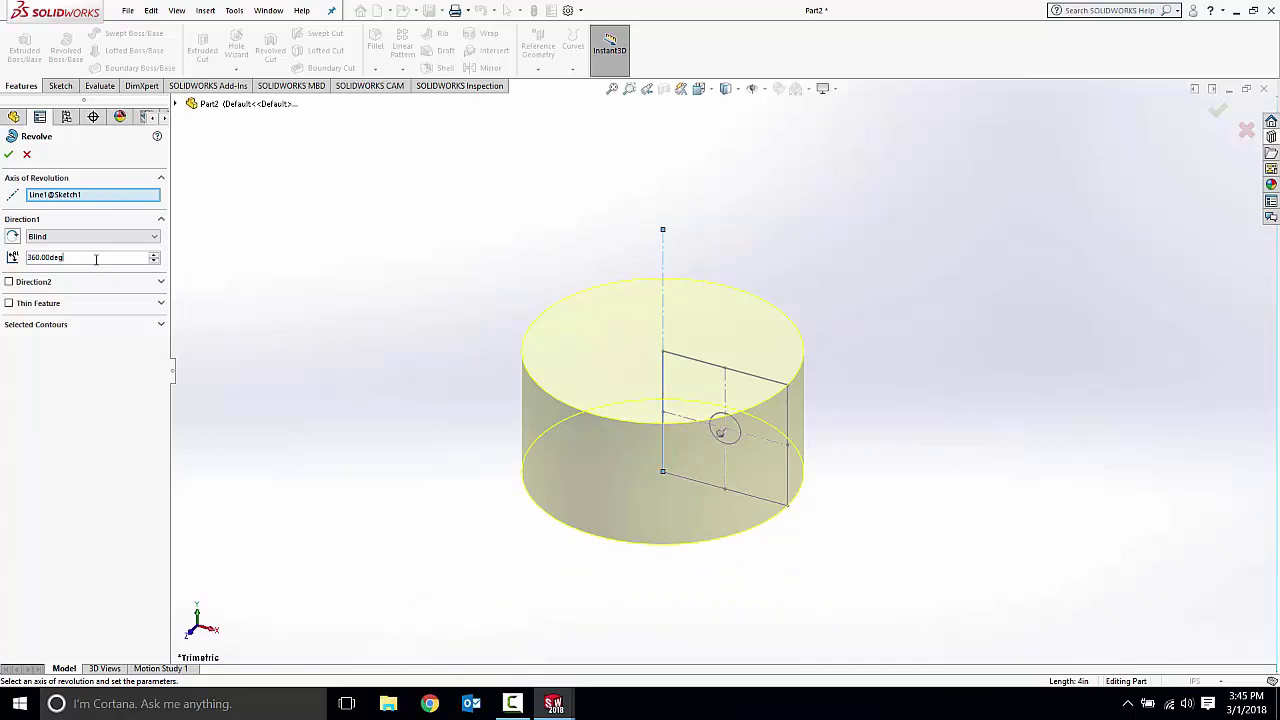
{"action": "left_click", "coordinate": [45, 257]}
{"action": "type", "text": "15"}
{"action": "key", "text": "Return"}
{"action": "middle_click_drag", "start_coordinate": [914, 216], "coordinate": [918, 354]}
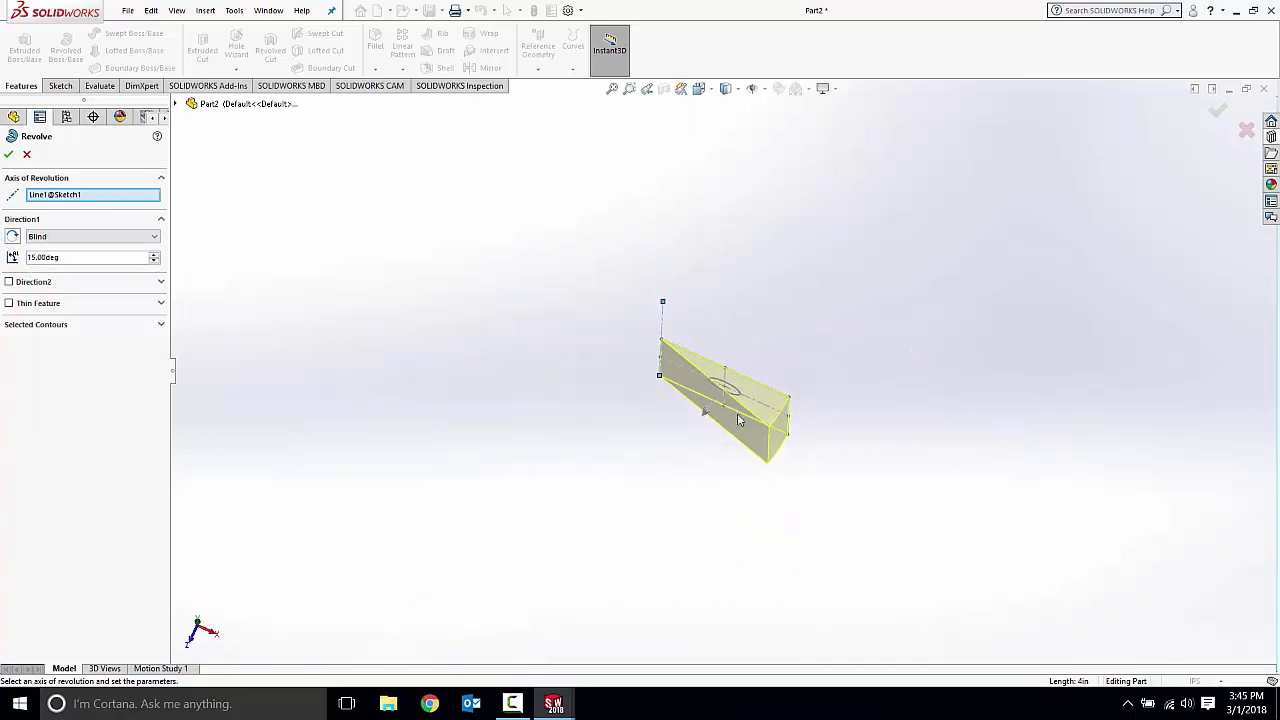
{"action": "mouse_move", "coordinate": [706, 410]}
{"action": "left_mouse_down"}
{"action": "mouse_move", "coordinate": [677, 448]}
{"action": "mouse_move", "coordinate": [664, 428]}
{"action": "mouse_move", "coordinate": [611, 417]}
{"action": "mouse_move", "coordinate": [585, 321]}
{"action": "left_mouse_up"}
Set the revolve angle to 360° and accept it as a solid cylinder.
{"action": "left_click", "coordinate": [101, 257]}
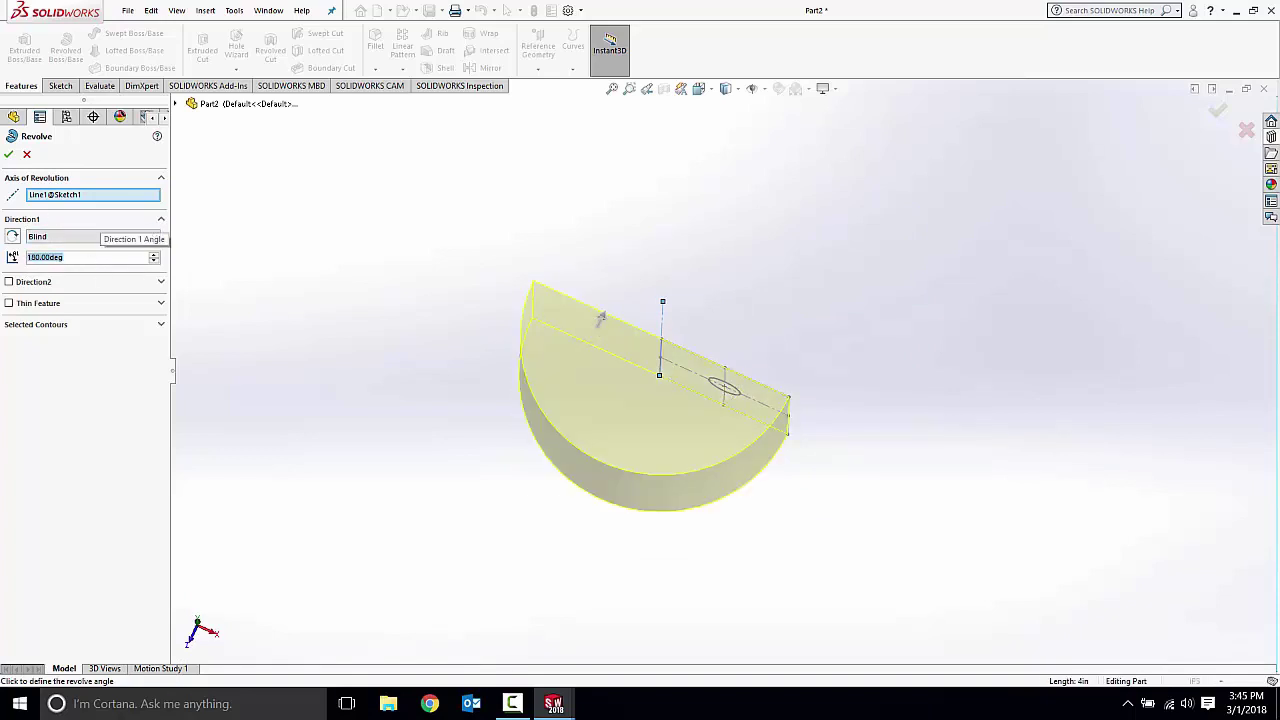
{"action": "type", "text": "360"}
{"action": "key", "text": "Return"}
{"action": "middle_click_drag", "start_coordinate": [641, 415], "coordinate": [585, 430]}
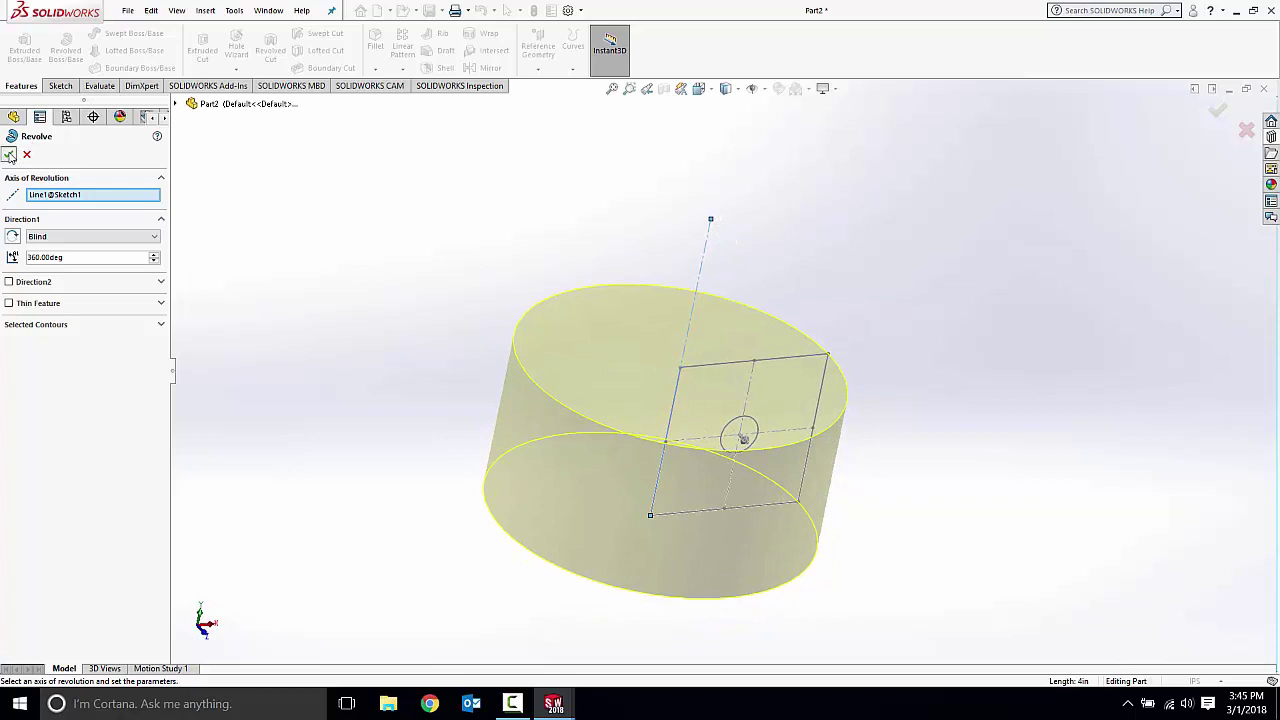
{"action": "left_click", "coordinate": [9, 153]}
{"action": "middle_click_drag", "start_coordinate": [758, 372], "coordinate": [903, 171]}
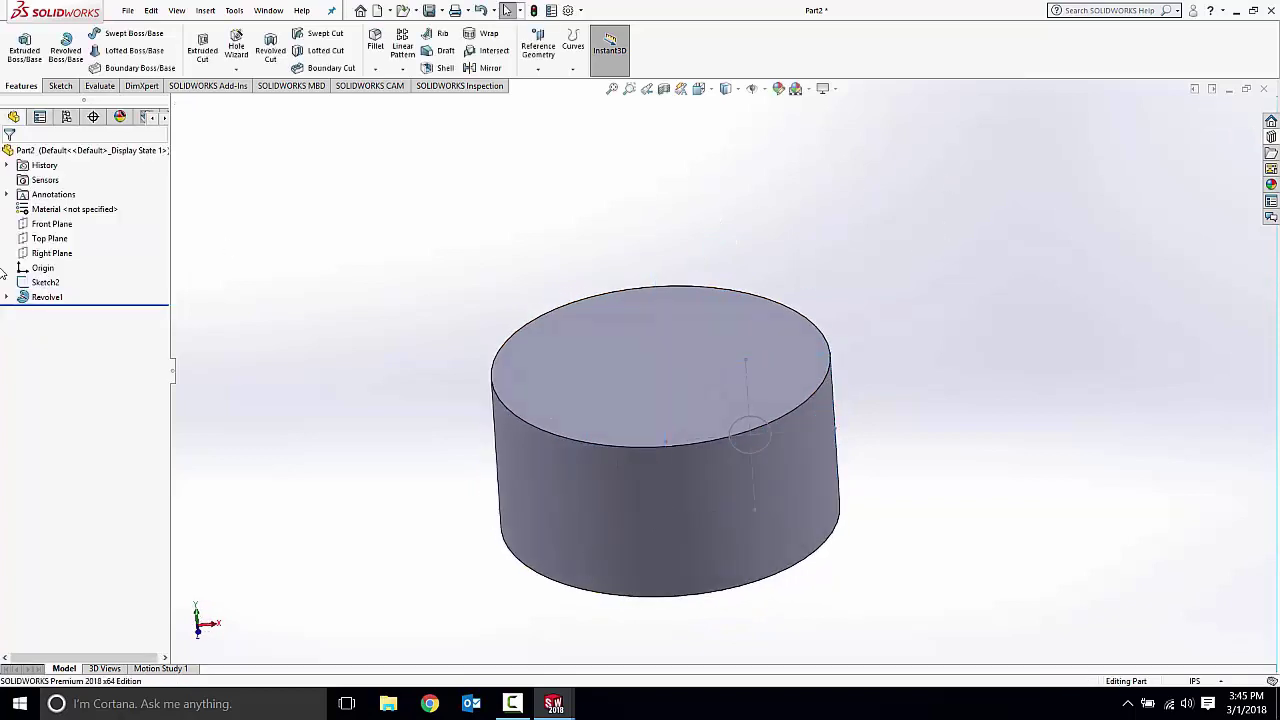
Delete the Revolve1 feature from the FeatureManager tree and confirm the deletion.
{"action": "left_click", "coordinate": [45, 298]}
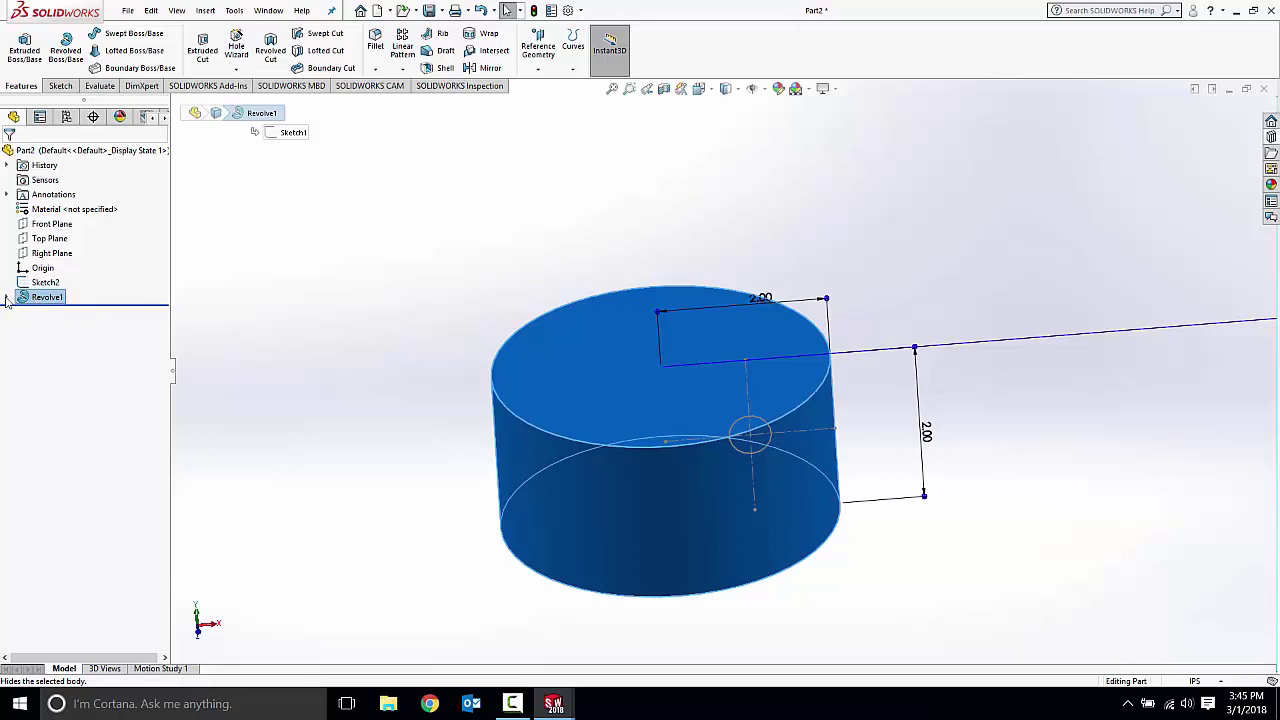
{"action": "left_click", "coordinate": [8, 298]}
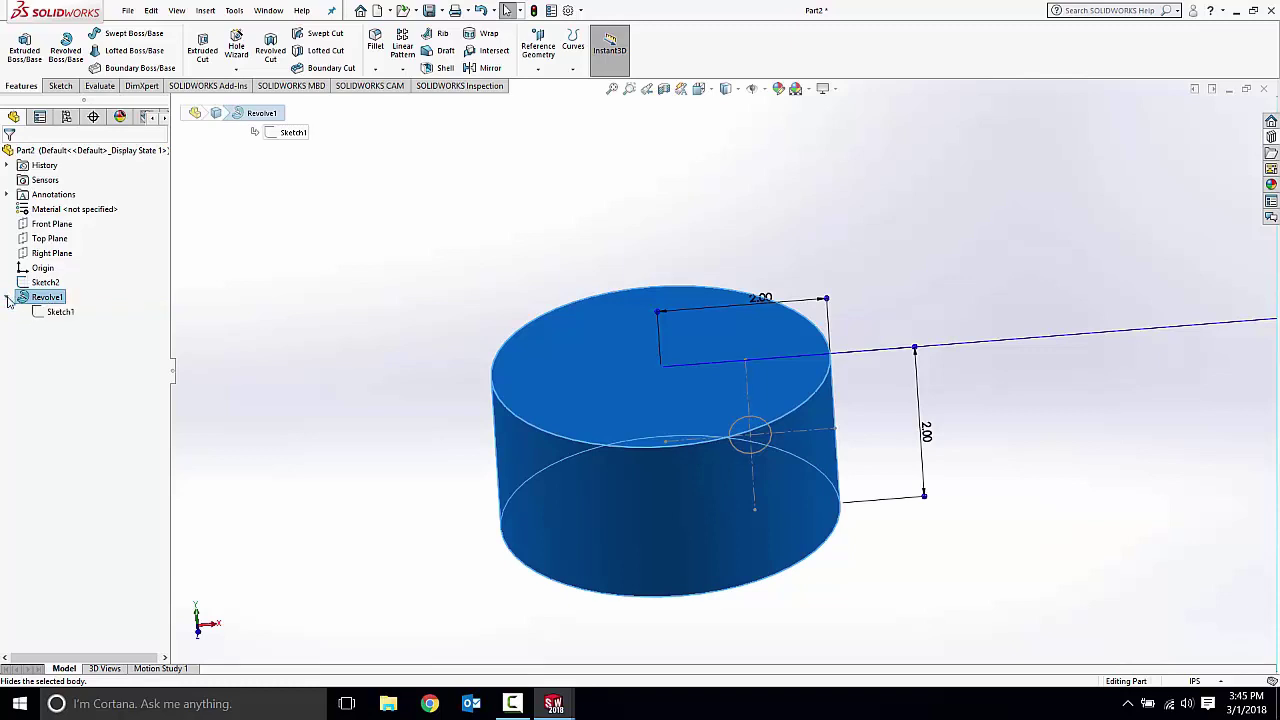
{"action": "left_click", "coordinate": [57, 312]}
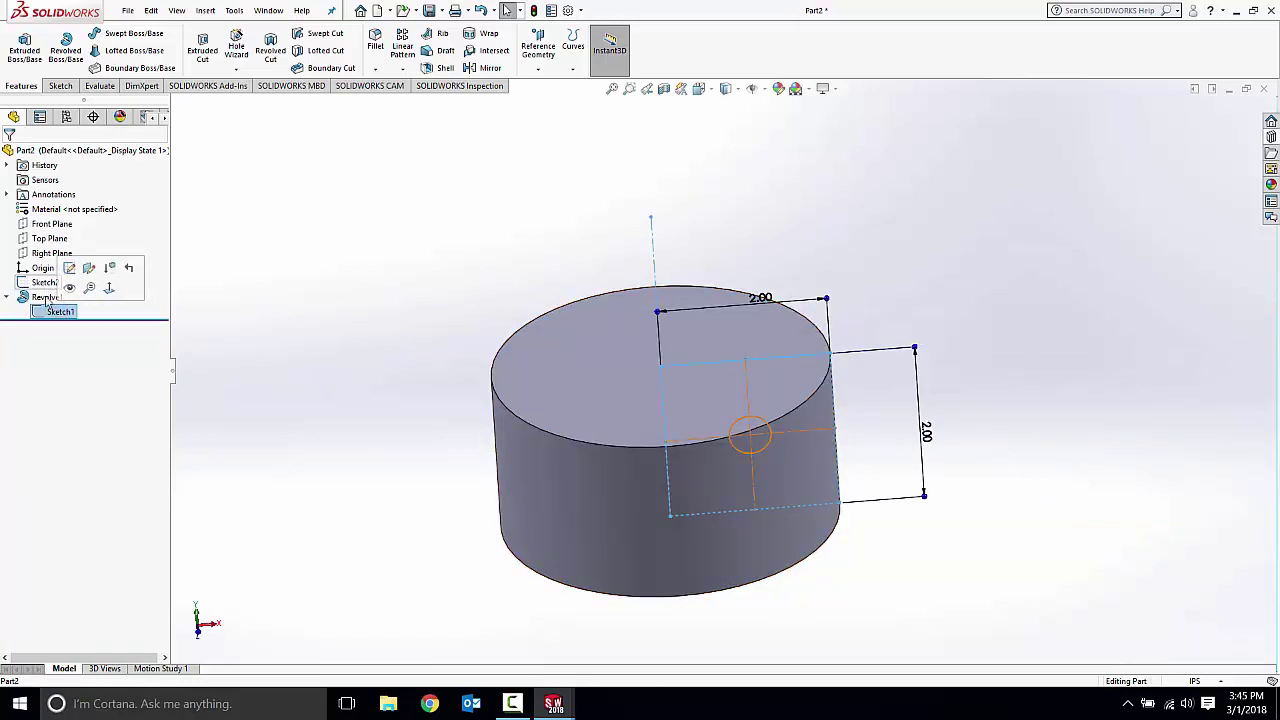
{"action": "left_click", "coordinate": [46, 297]}
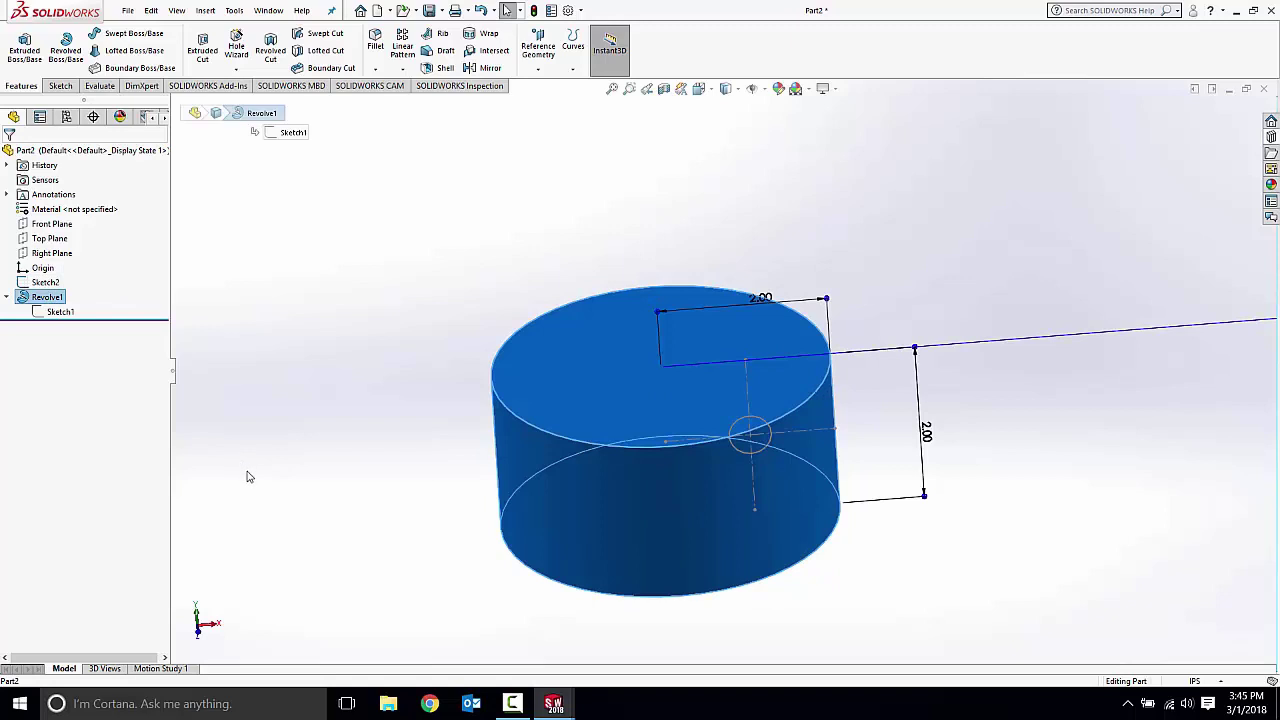
{"action": "key", "text": "Delete"}
{"action": "key", "text": "Return"}
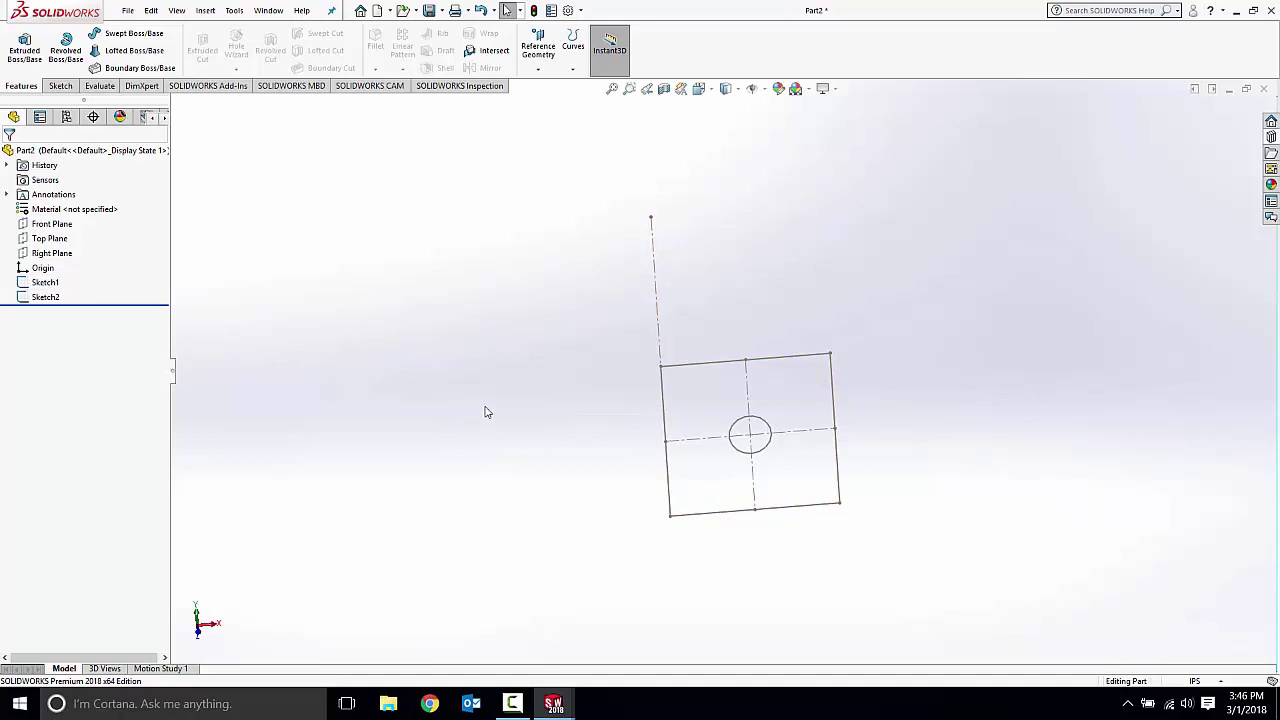
Start an Extruded Boss/Base of the square sketch with a 2.00 in depth.
{"action": "left_click", "coordinate": [49, 297]}
{"action": "left_click", "coordinate": [24, 47]}
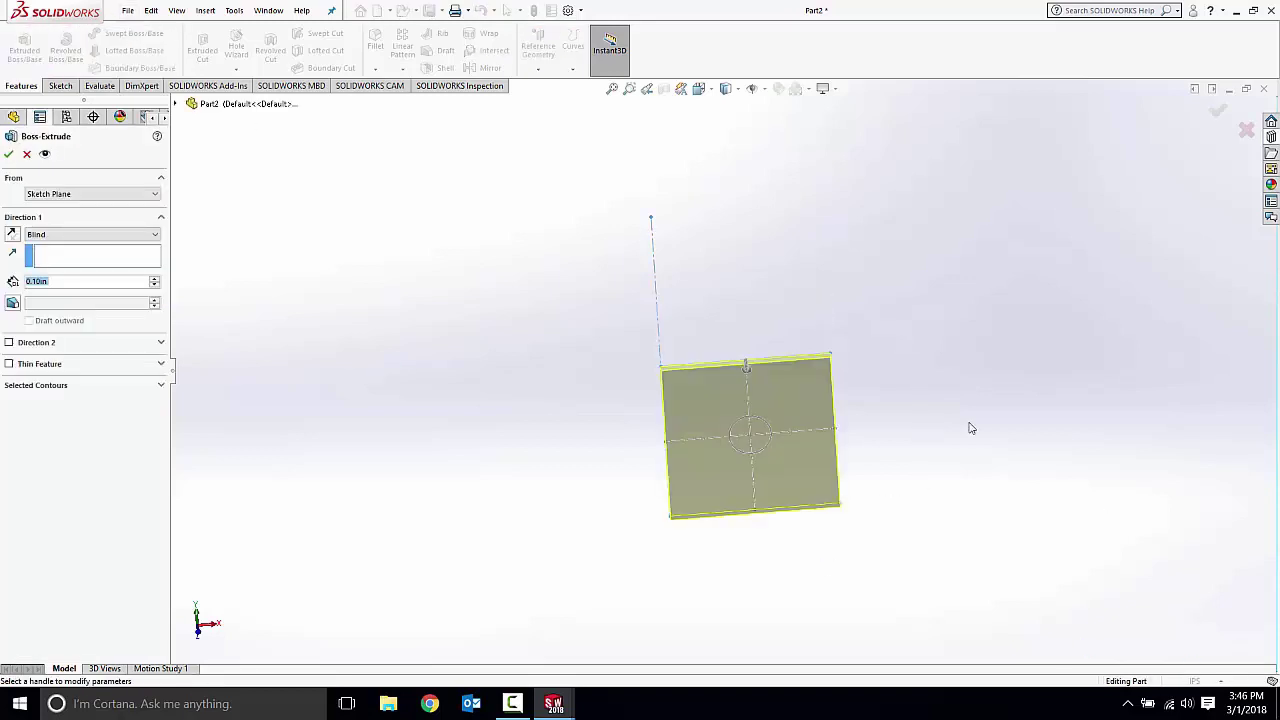
{"action": "middle_click_drag", "start_coordinate": [840, 358], "coordinate": [777, 380]}
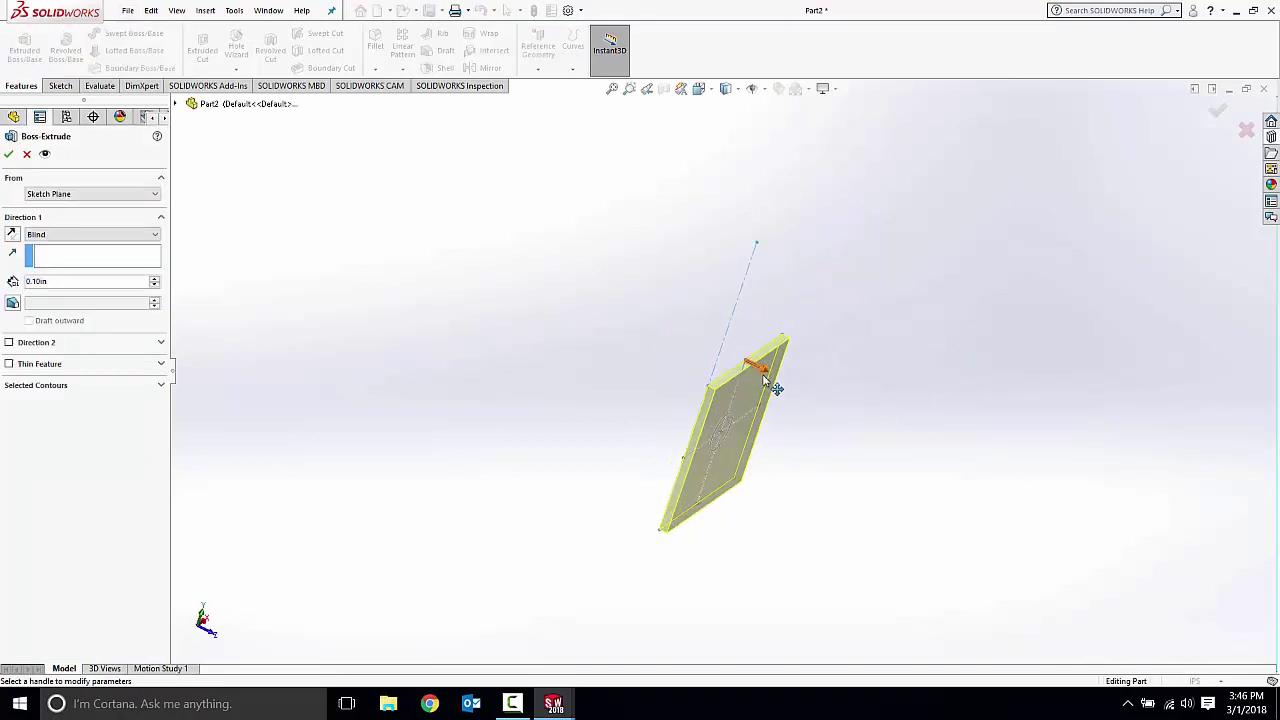
{"action": "left_click_drag", "start_coordinate": [775, 380], "coordinate": [894, 452]}
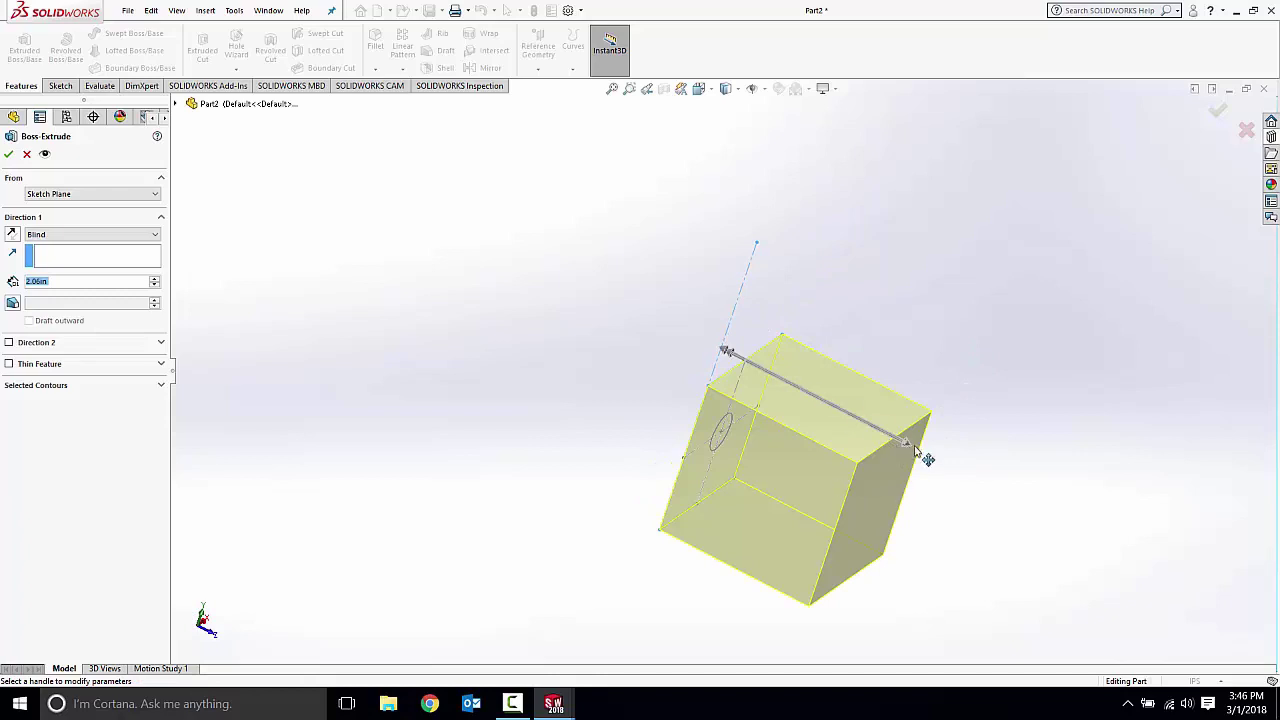
{"action": "left_click", "coordinate": [67, 283]}
{"action": "double_click", "coordinate": [35, 285]}
{"action": "type", "text": "2"}
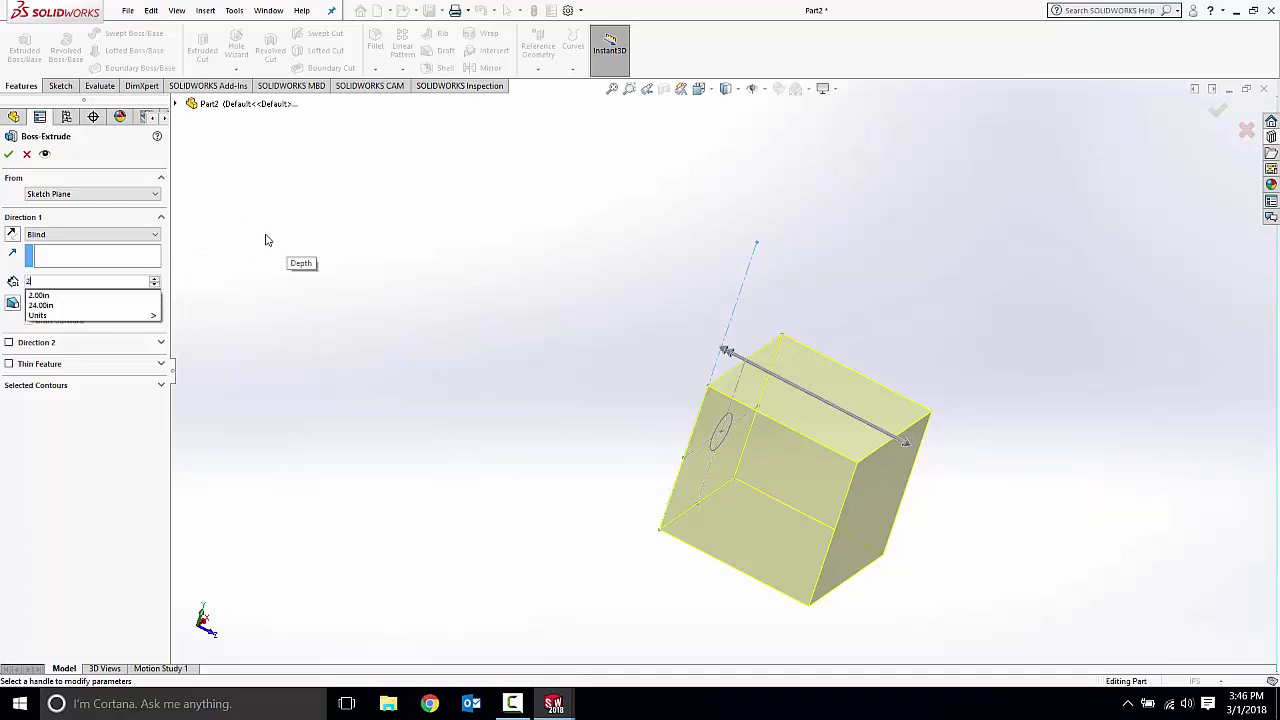
{"action": "key", "text": "Return"}
Try a Mid Plane end condition, revert to one-sided Blind, and accept the block.
{"action": "left_click", "coordinate": [96, 236]}
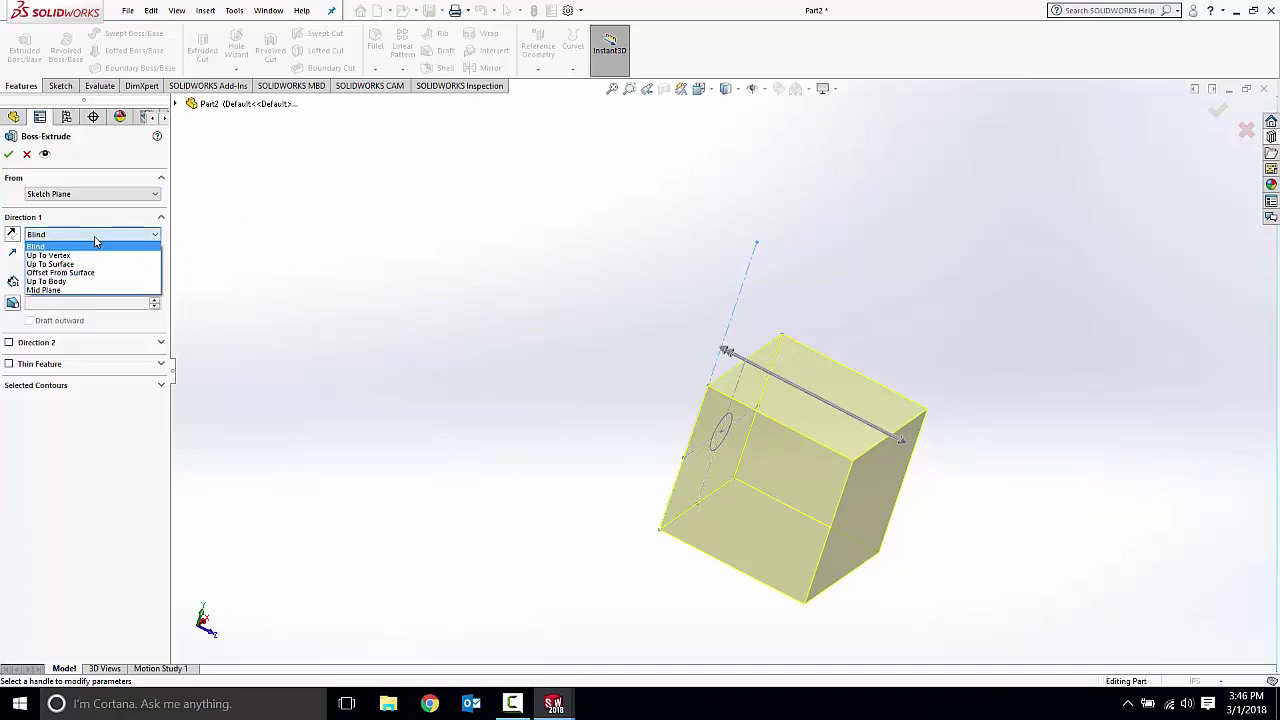
{"action": "left_click", "coordinate": [70, 290]}
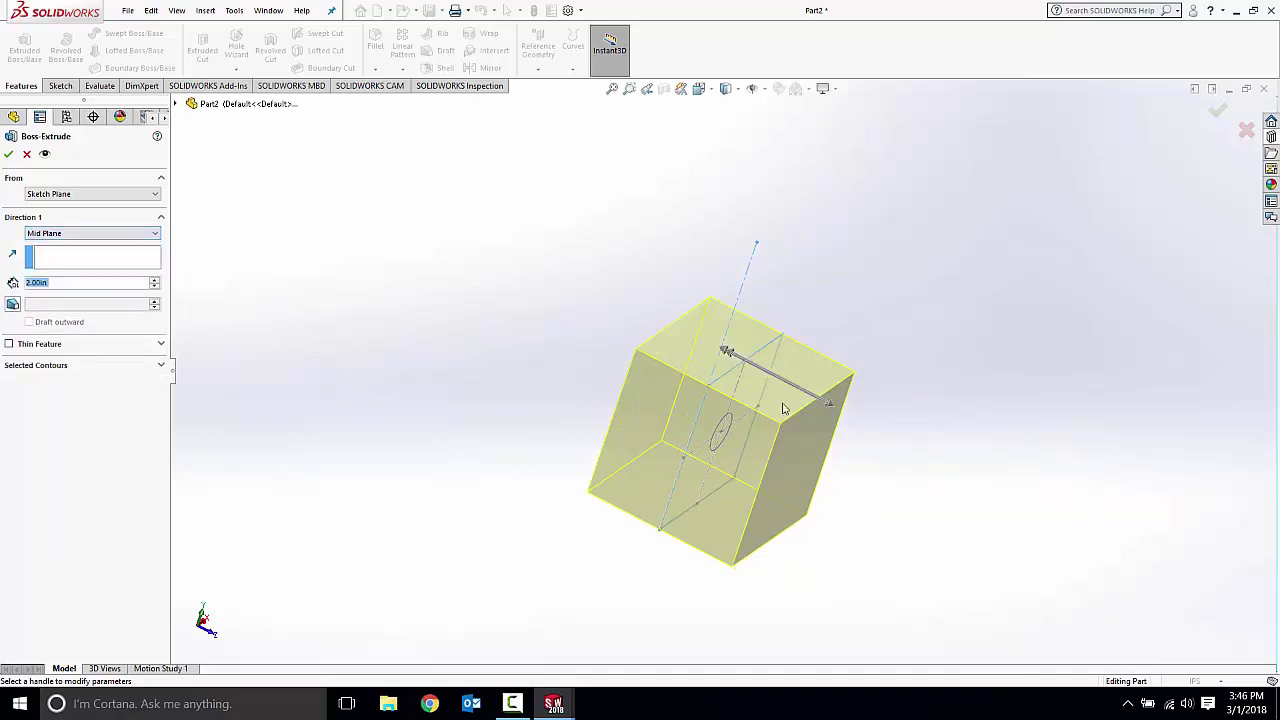
{"action": "middle_click_drag", "start_coordinate": [614, 274], "coordinate": [654, 331]}
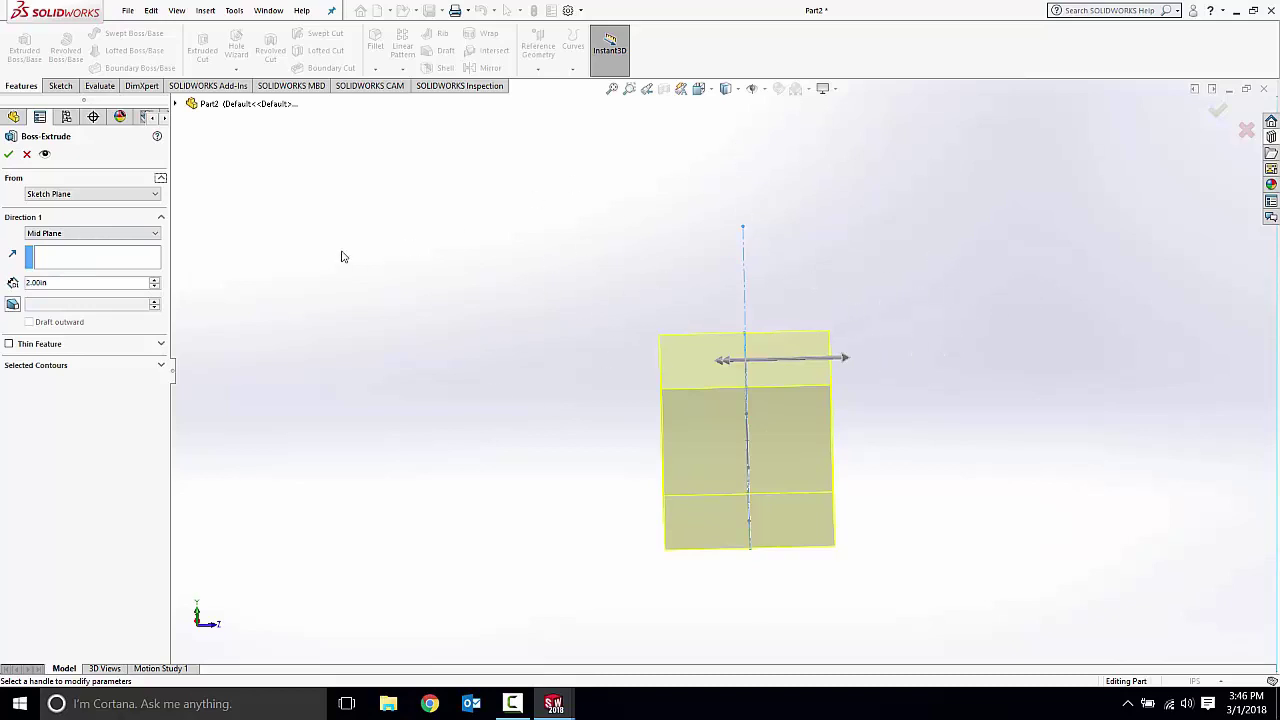
{"action": "left_click", "coordinate": [50, 233]}
{"action": "left_click", "coordinate": [55, 244]}
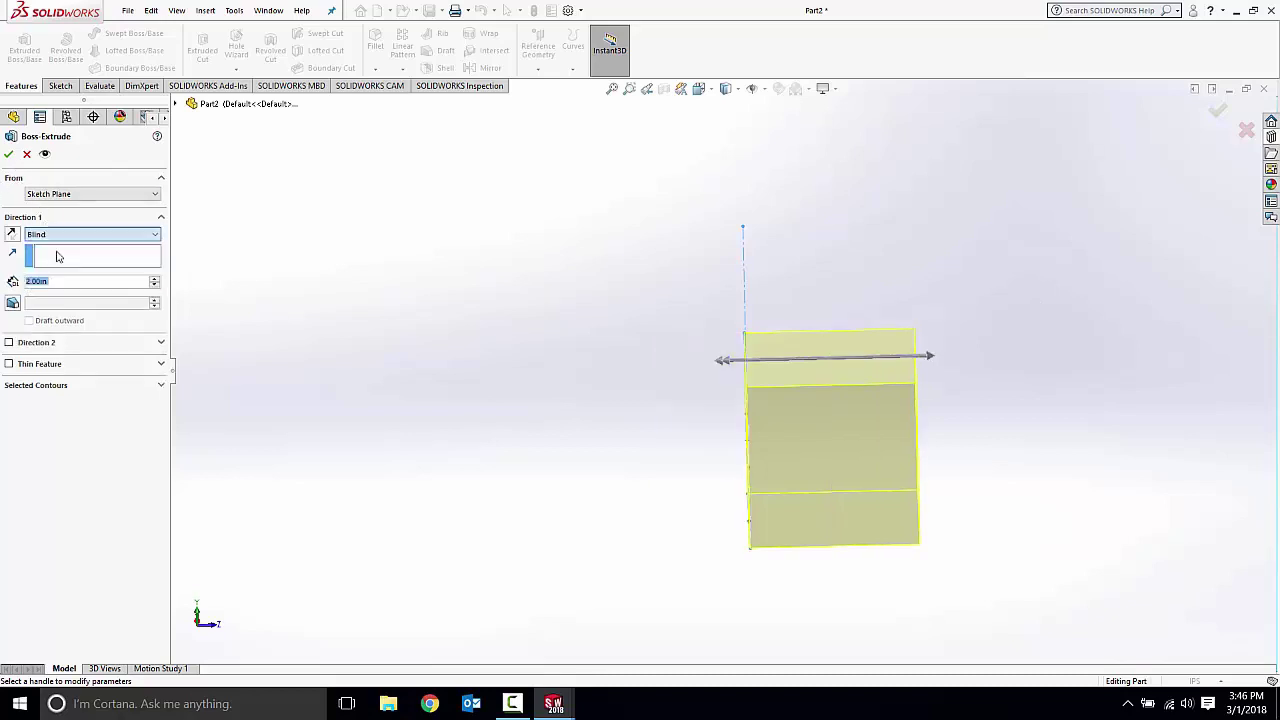
{"action": "left_click", "coordinate": [8, 154]}
{"action": "middle_click_drag", "start_coordinate": [537, 254], "coordinate": [668, 228]}
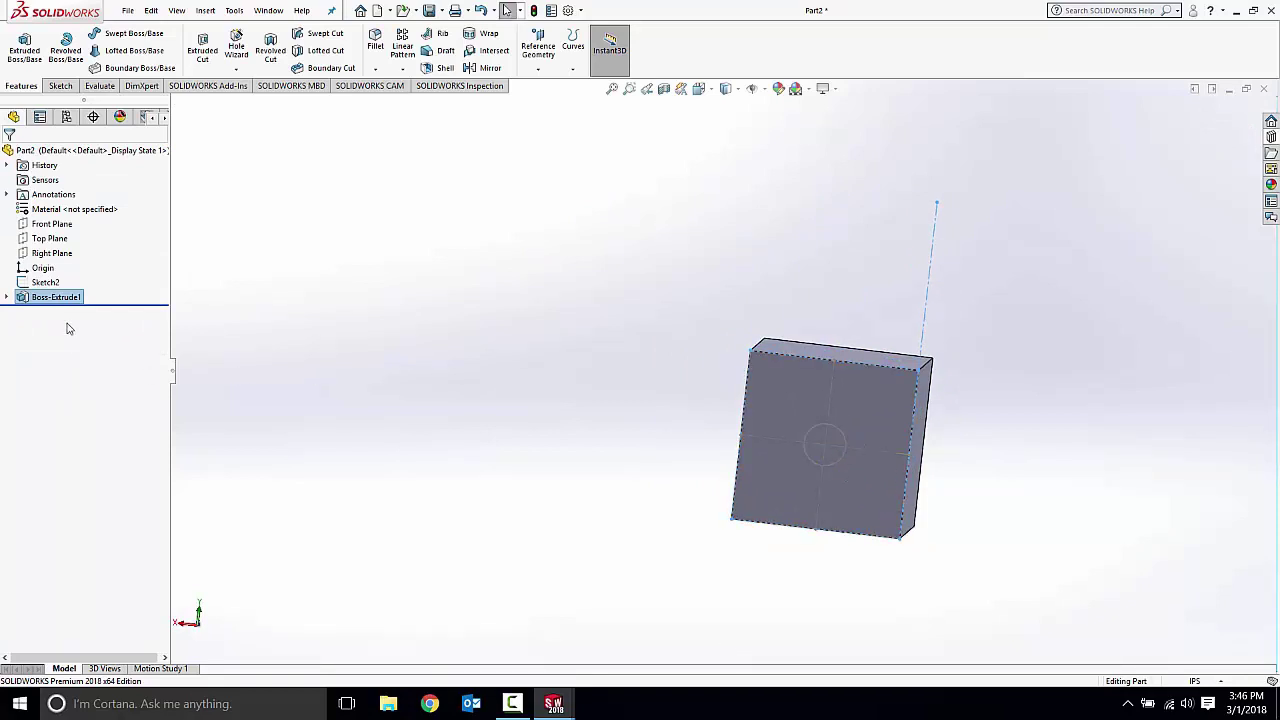
Select the Ø0.50 circle sketch and start a Cut-Extrude from it.
{"action": "left_click", "coordinate": [46, 283]}
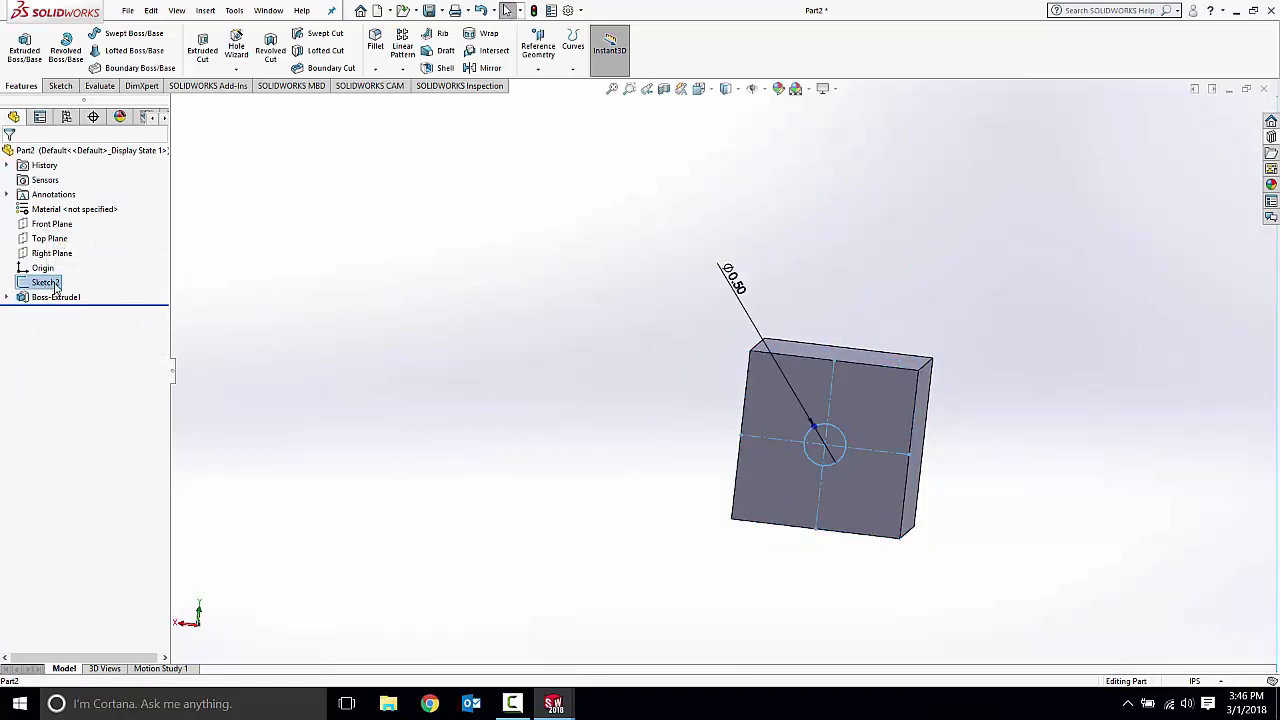
{"action": "left_click", "coordinate": [56, 297]}
{"action": "left_click", "coordinate": [8, 297]}
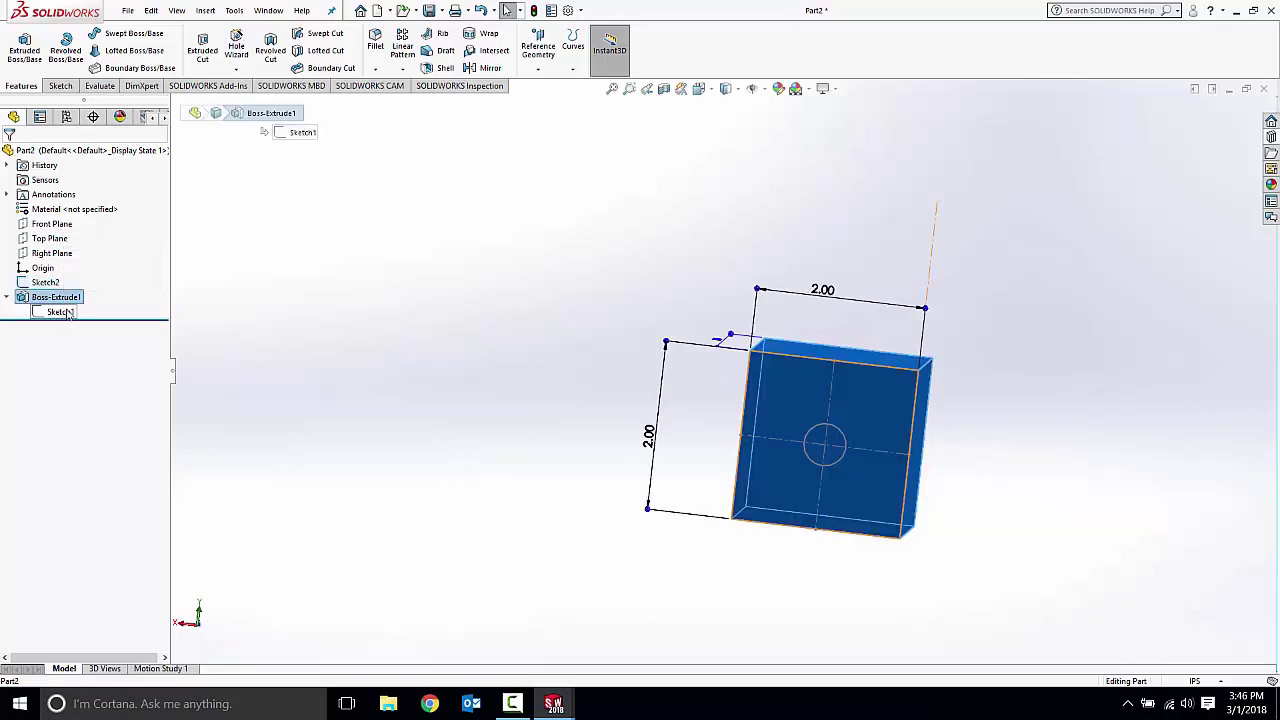
{"action": "left_click", "coordinate": [46, 283]}
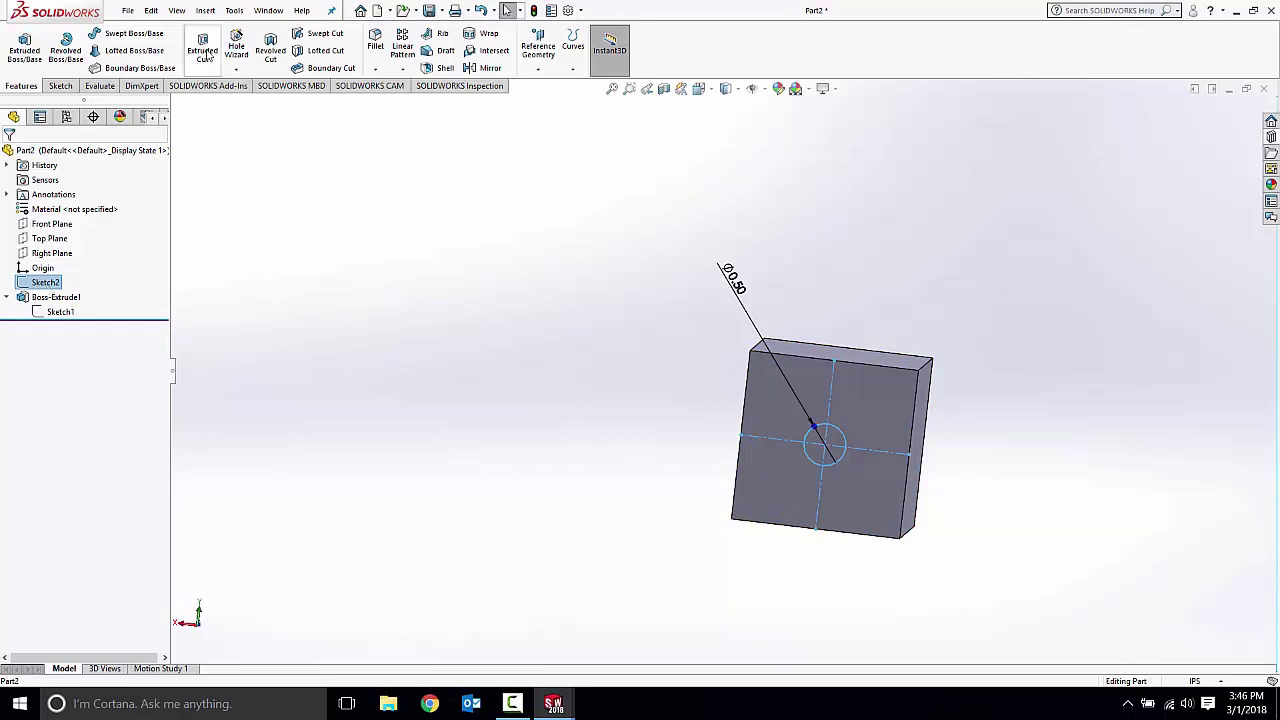
{"action": "left_click", "coordinate": [202, 47]}
Keep the cut's end condition Blind at 2.00 in and check the preview.
{"action": "middle_click_drag", "start_coordinate": [748, 390], "coordinate": [699, 400]}
{"action": "middle_click_drag", "start_coordinate": [577, 235], "coordinate": [540, 238]}
{"action": "left_click", "coordinate": [8, 155]}
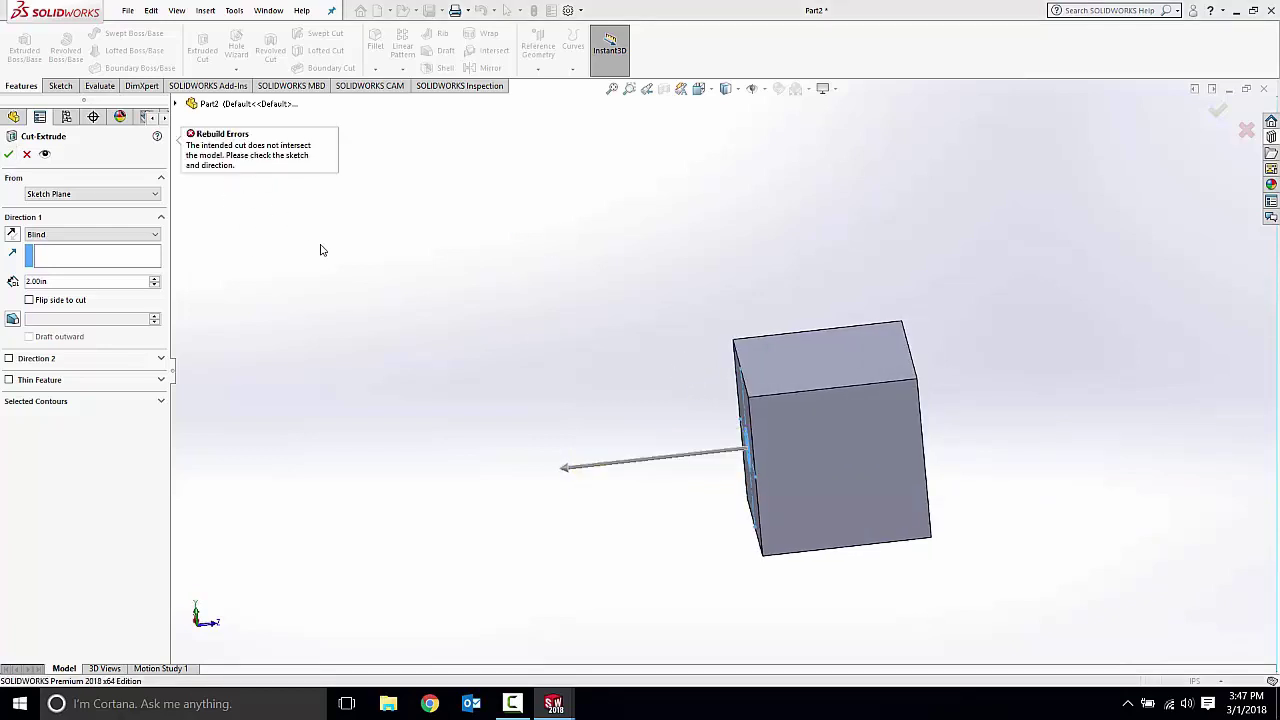
{"action": "middle_click_drag", "start_coordinate": [716, 494], "coordinate": [718, 467]}
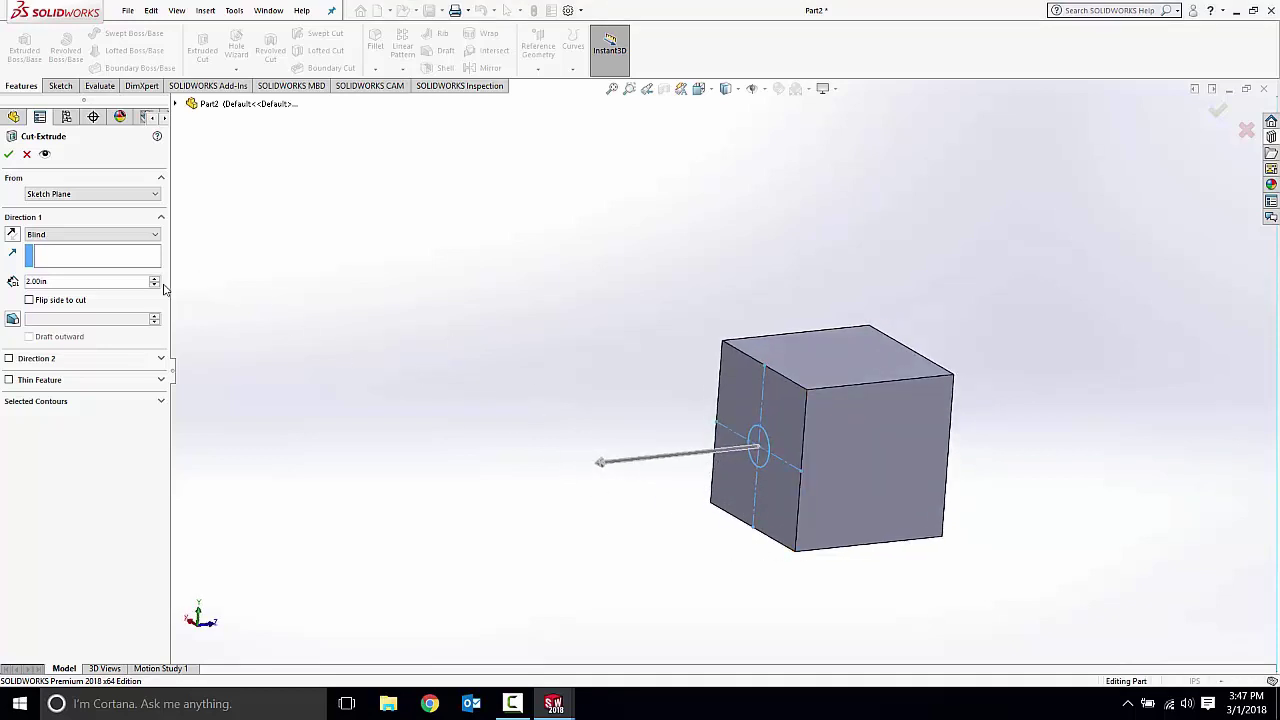
{"action": "left_click", "coordinate": [69, 238]}
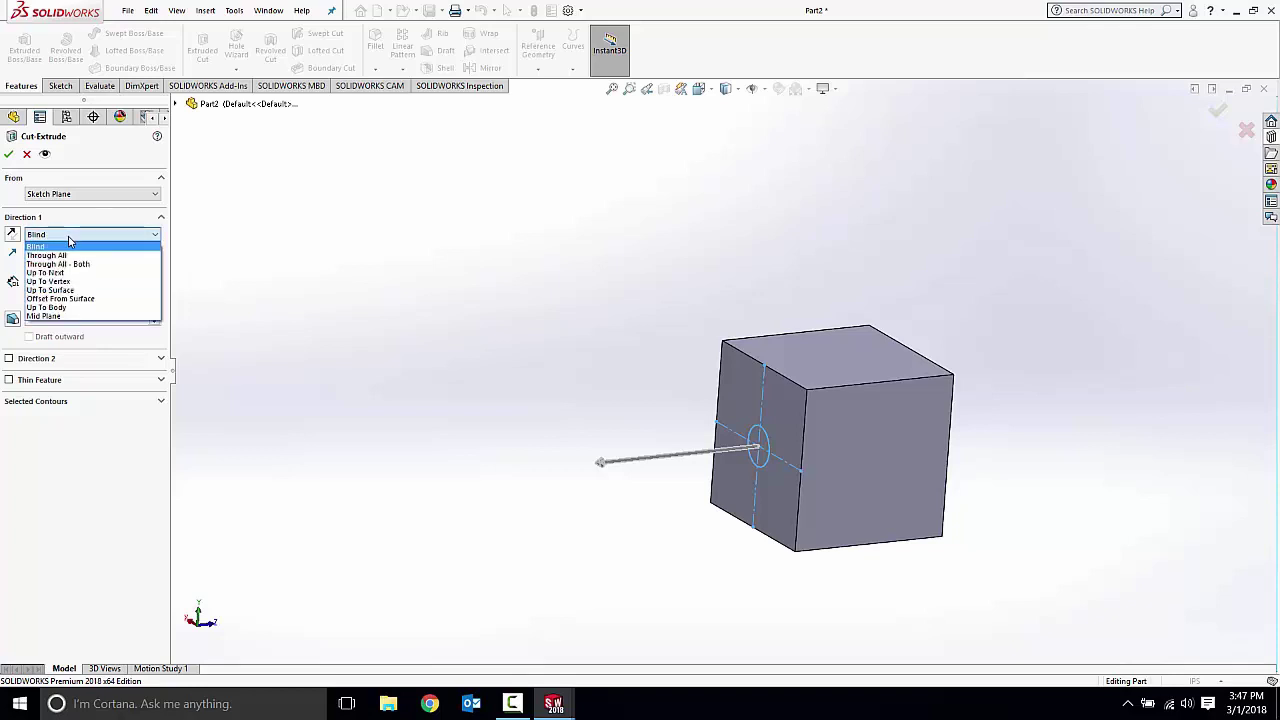
{"action": "left_click", "coordinate": [69, 245]}
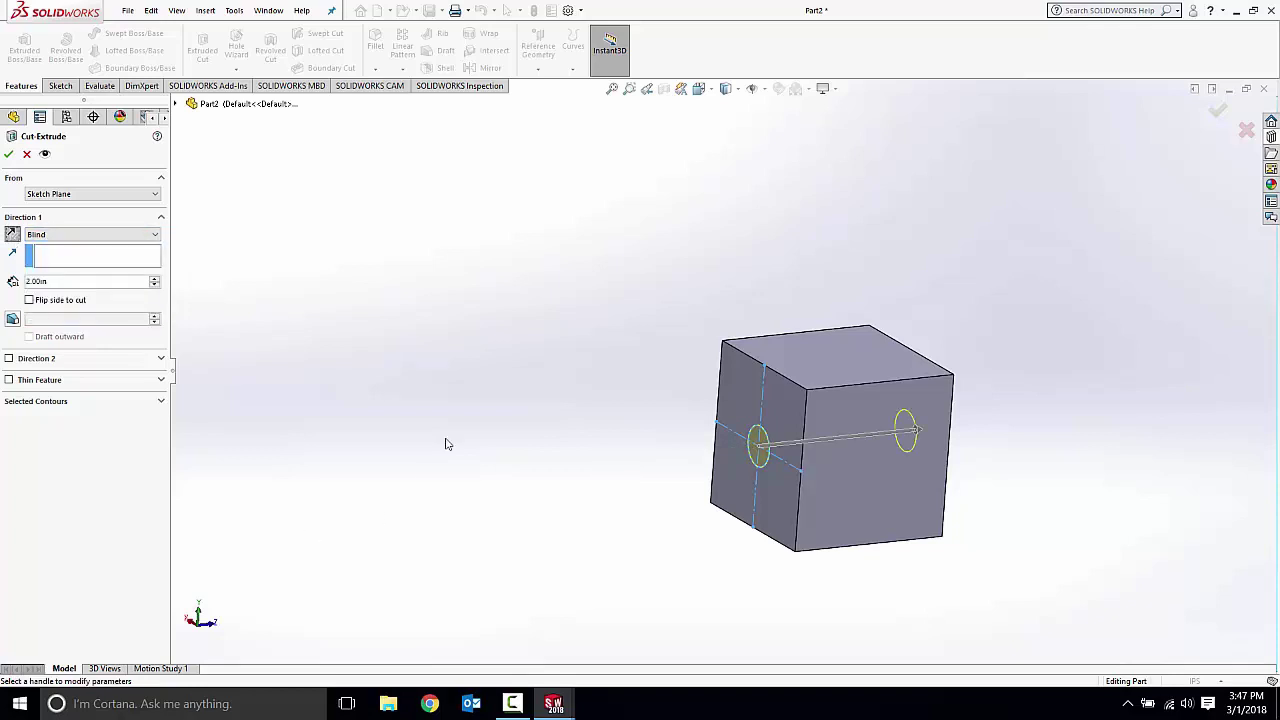
{"action": "middle_click_drag", "start_coordinate": [454, 420], "coordinate": [431, 400]}
Accept the hole cut and inspect the Ø0.50 hole in the block.
{"action": "key", "text": "Return"}
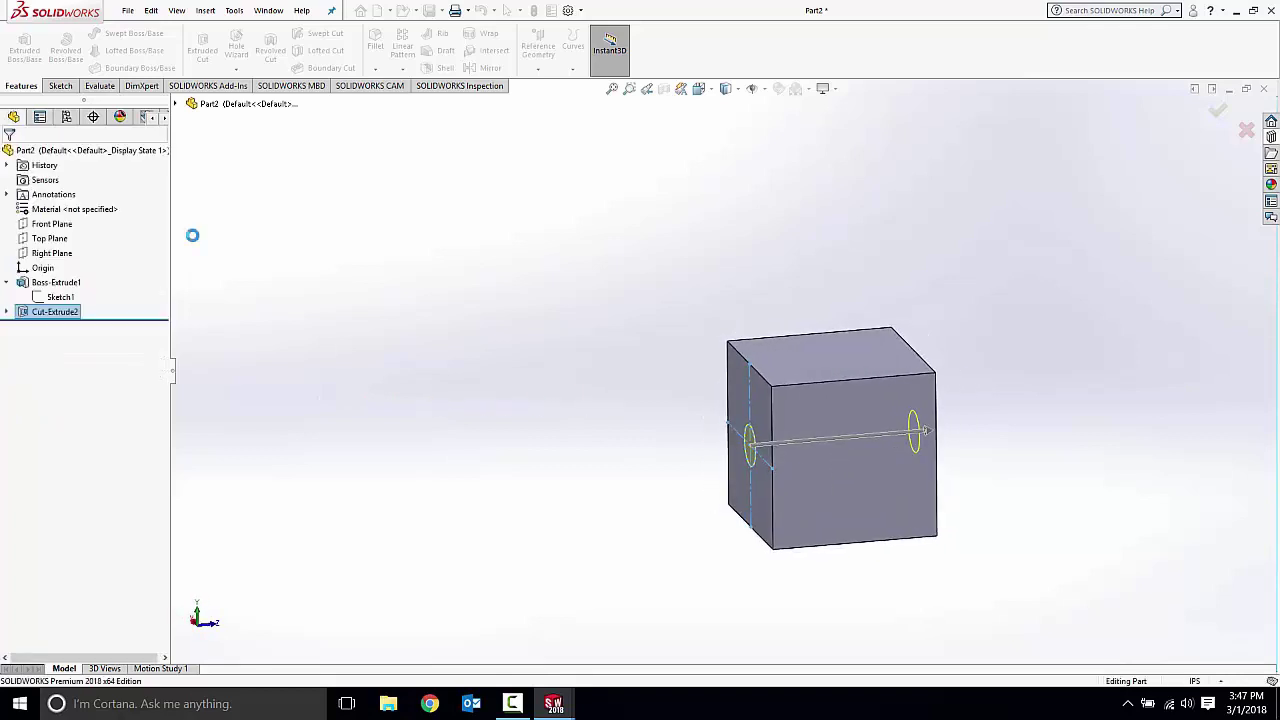
{"action": "middle_click_drag", "start_coordinate": [660, 363], "coordinate": [828, 403]}
{"action": "left_click", "coordinate": [812, 447]}
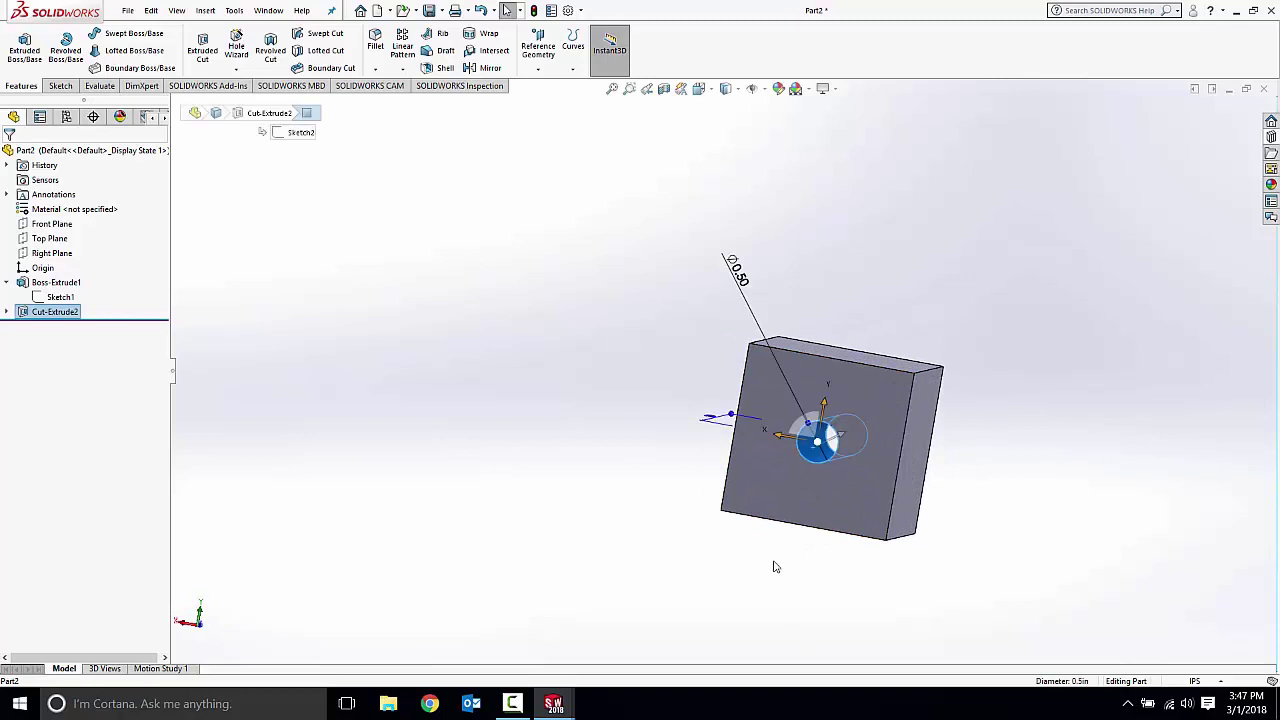
{"action": "middle_click_drag", "start_coordinate": [787, 575], "coordinate": [827, 512]}
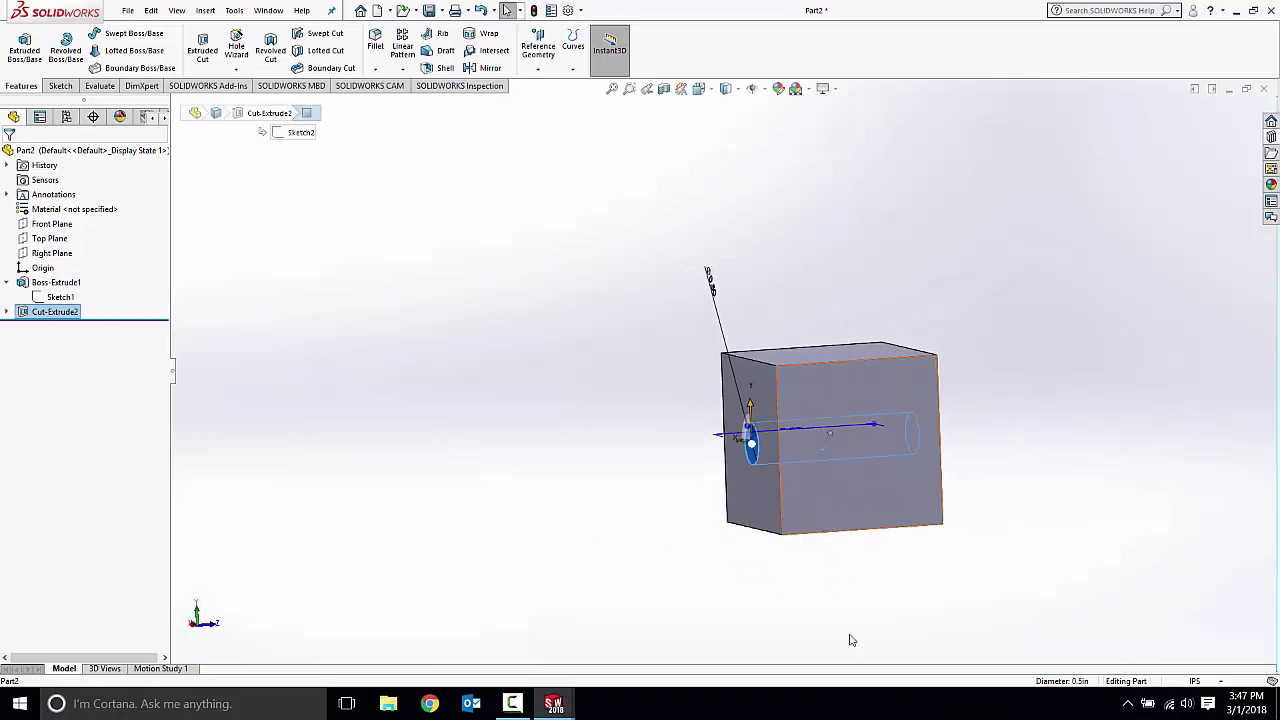
Edit Boss-Extrude1 and change its depth to 2.01 in.
{"action": "left_click", "coordinate": [60, 285]}
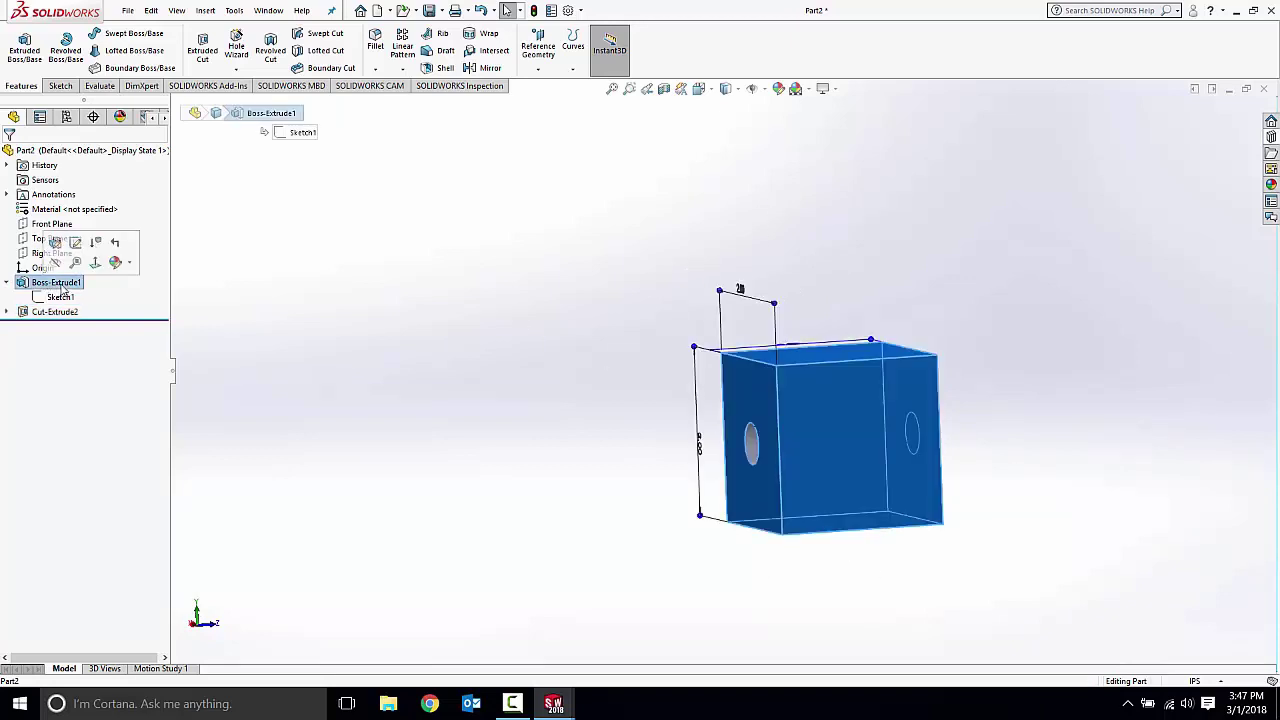
{"action": "right_click", "coordinate": [68, 286]}
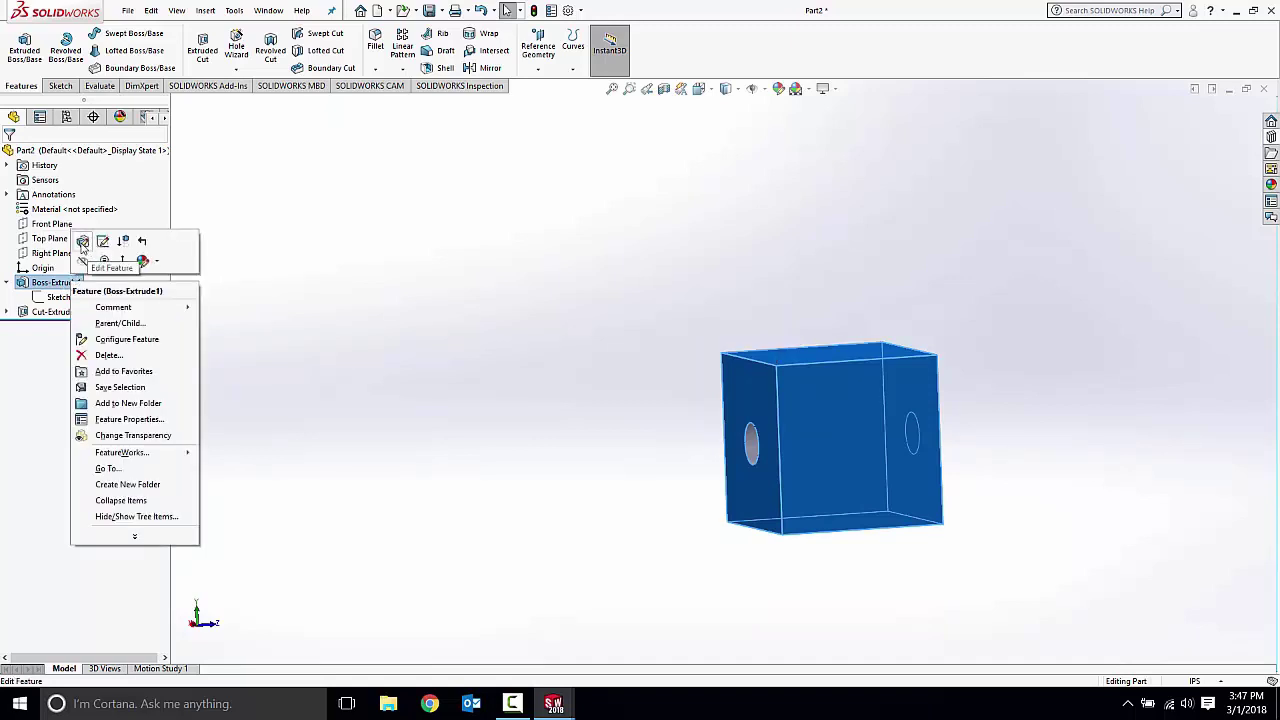
{"action": "left_click", "coordinate": [83, 242]}
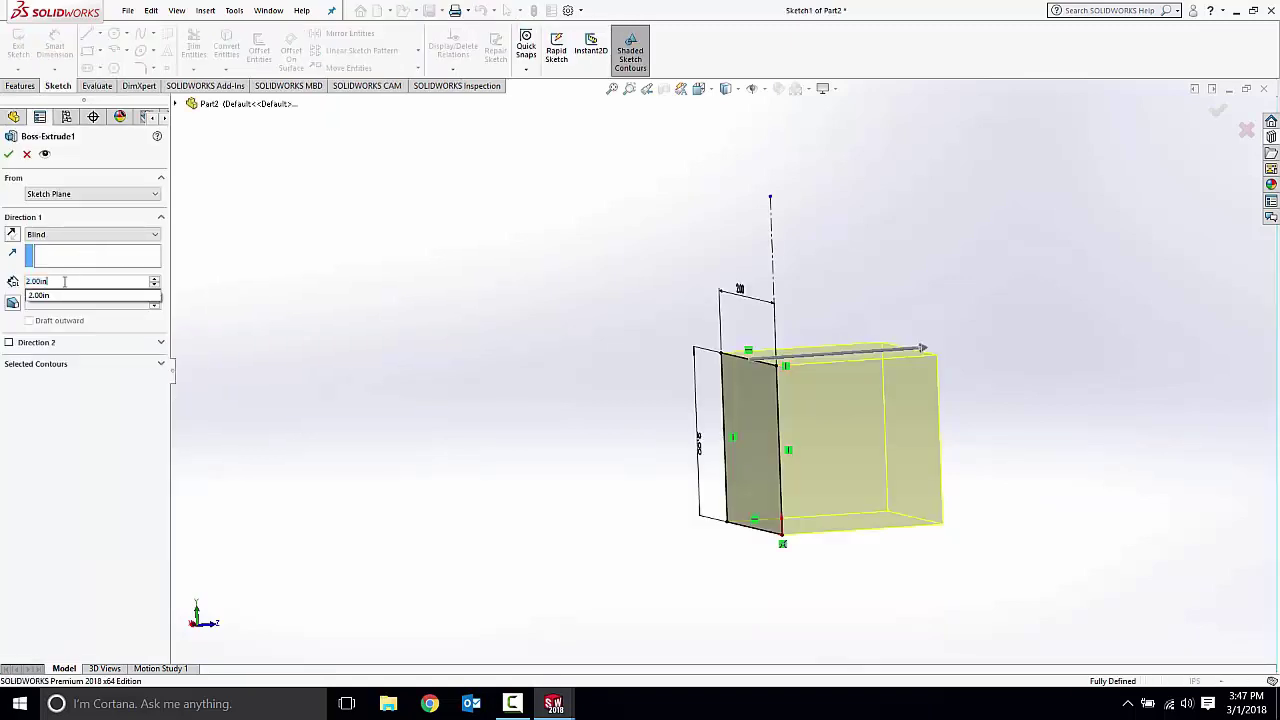
{"action": "type", "text": "2.0"}
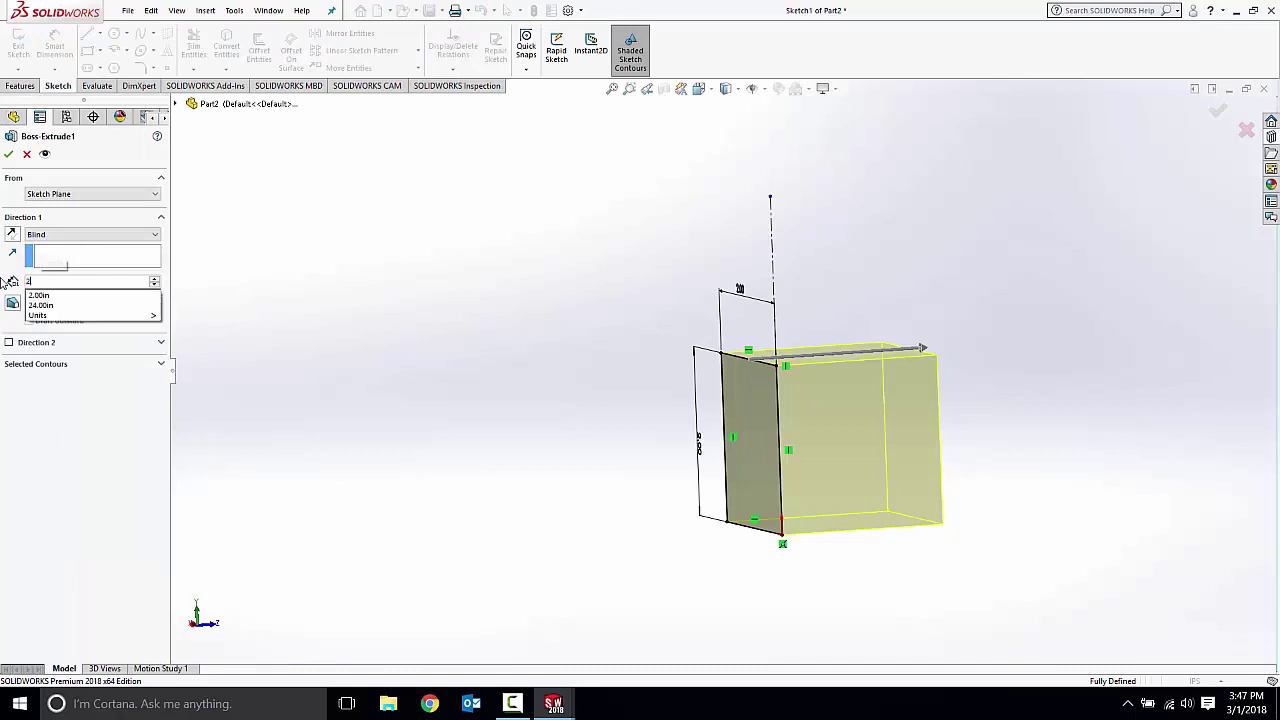
{"action": "type", "text": "1"}
{"action": "mouse_move", "coordinate": [72, 297]}
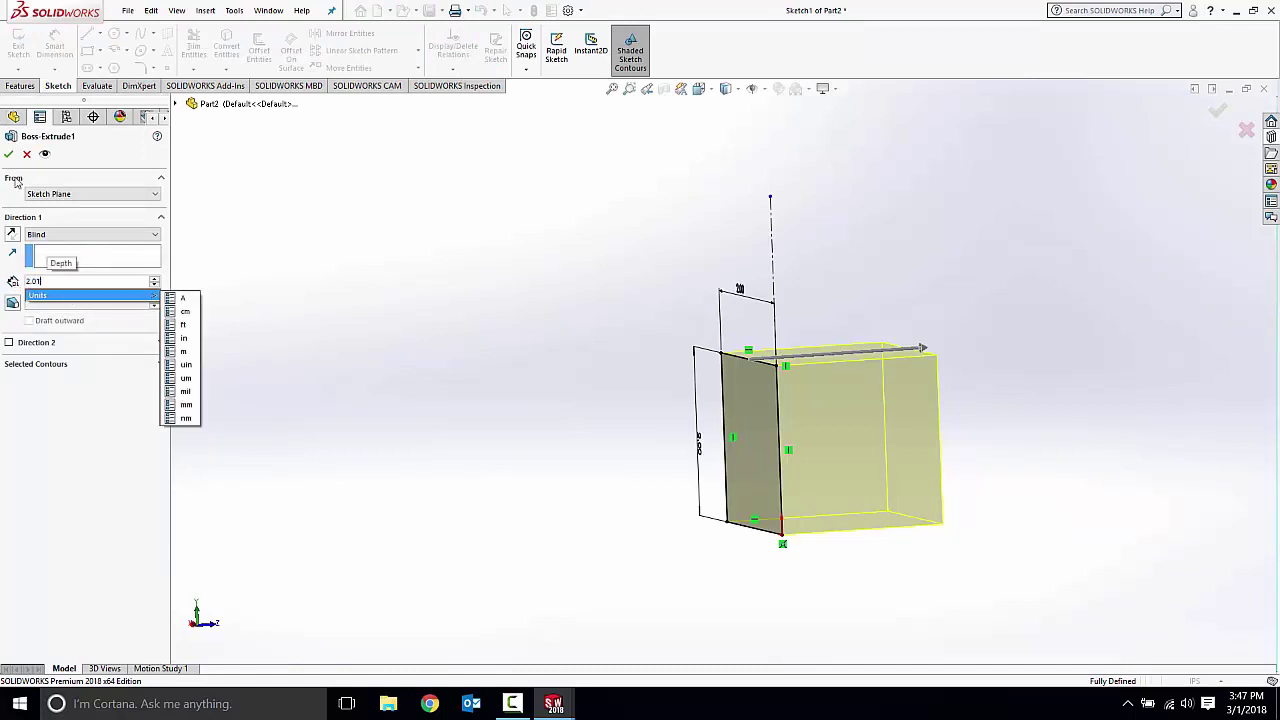
{"action": "key", "text": "Return"}
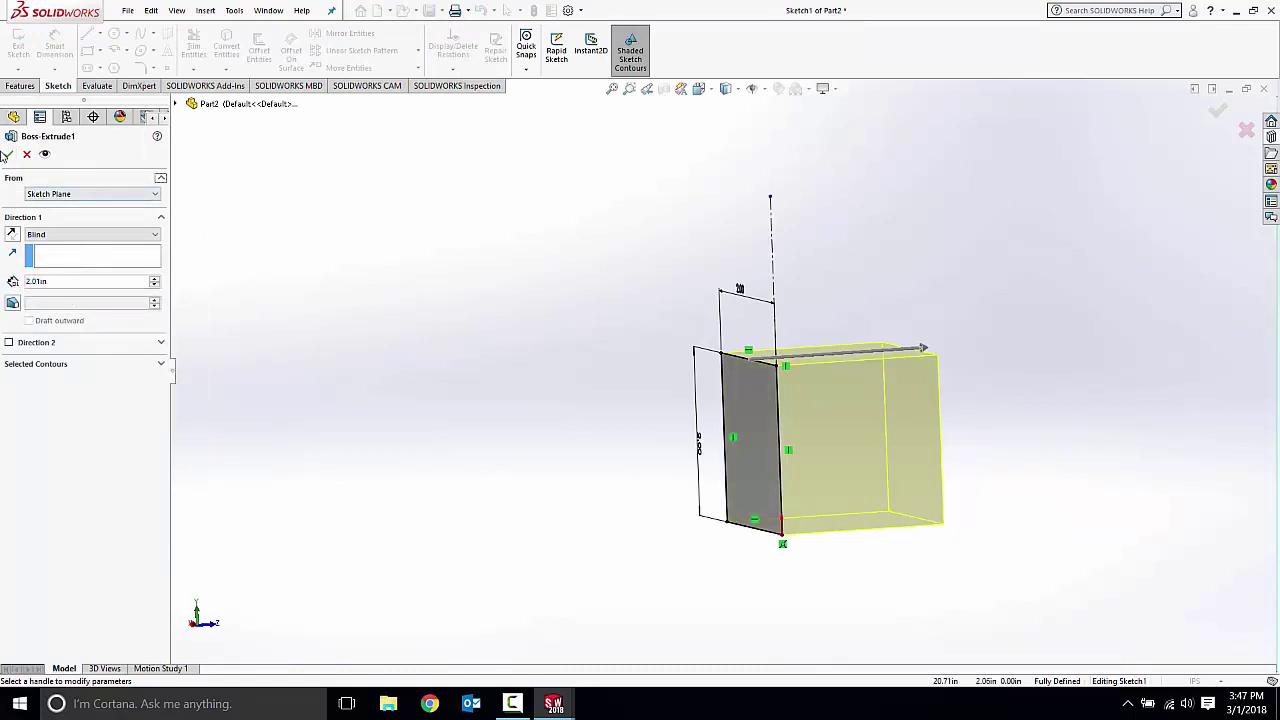
{"action": "left_click", "coordinate": [7, 155]}
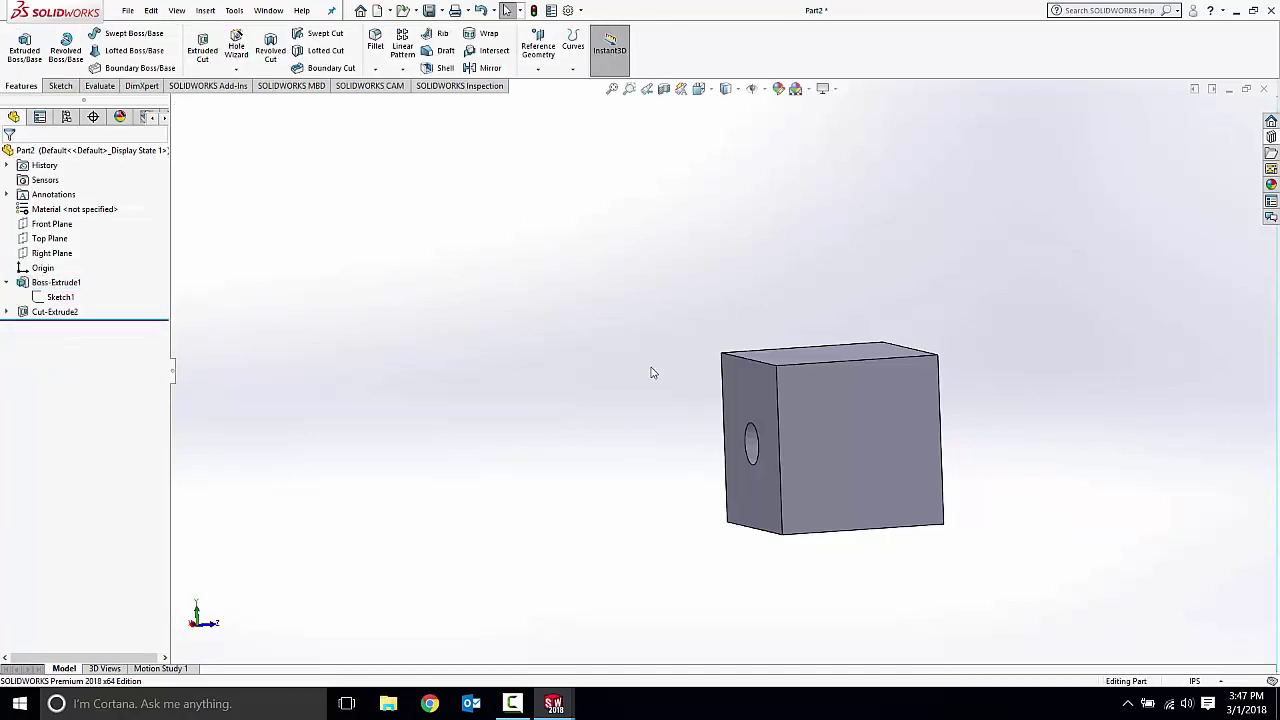
{"action": "middle_click_drag", "start_coordinate": [651, 368], "coordinate": [934, 511]}
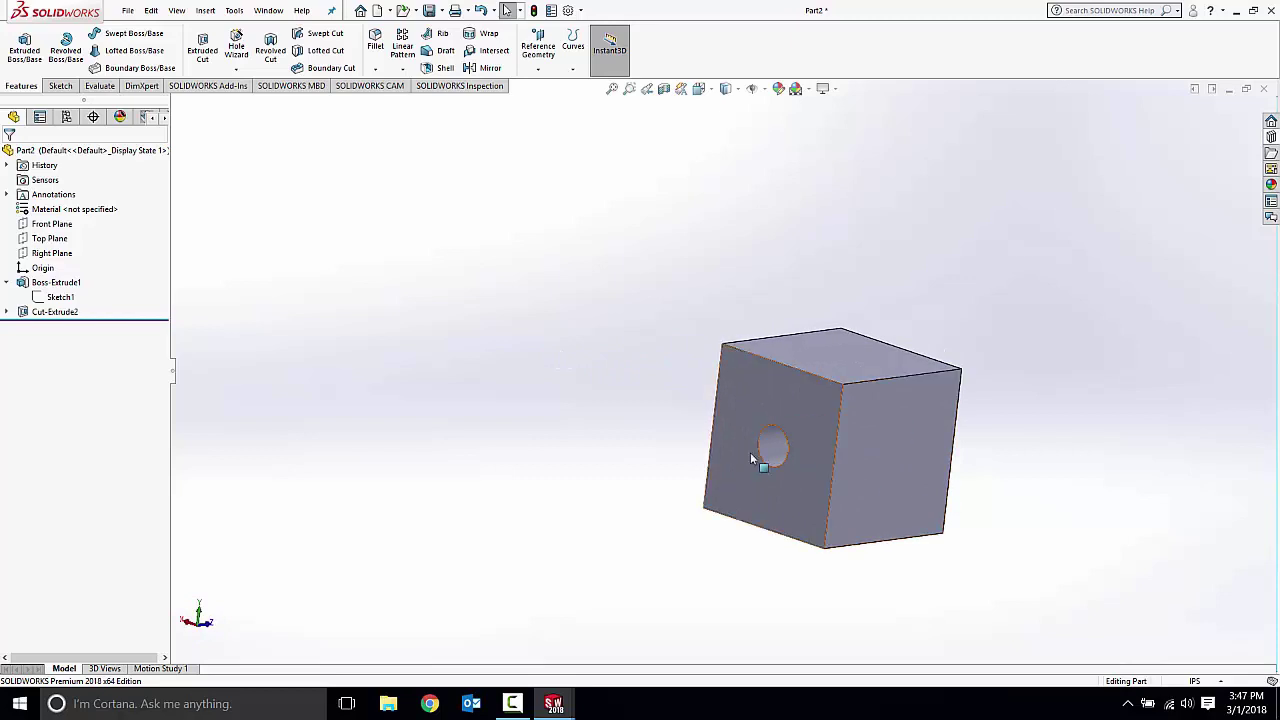
Edit Cut-Extrude2 and change its end condition from Blind to Through All.
{"action": "right_click", "coordinate": [52, 313]}
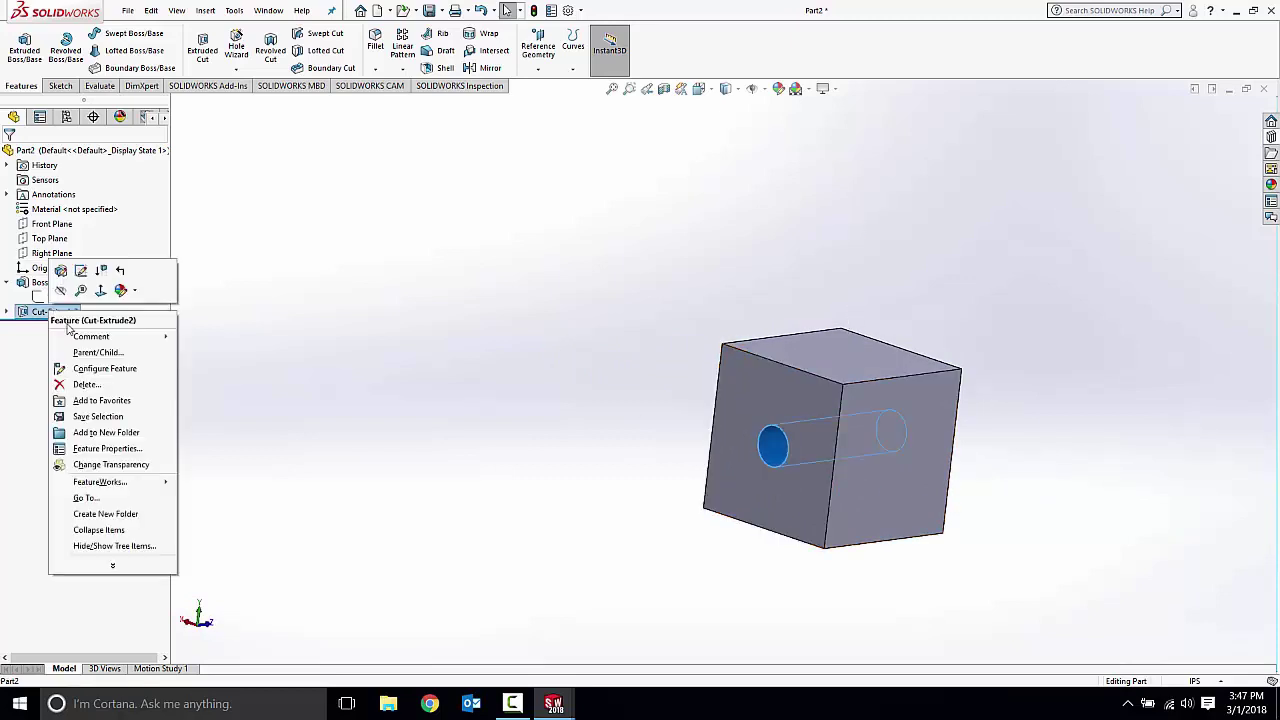
{"action": "left_click", "coordinate": [61, 270]}
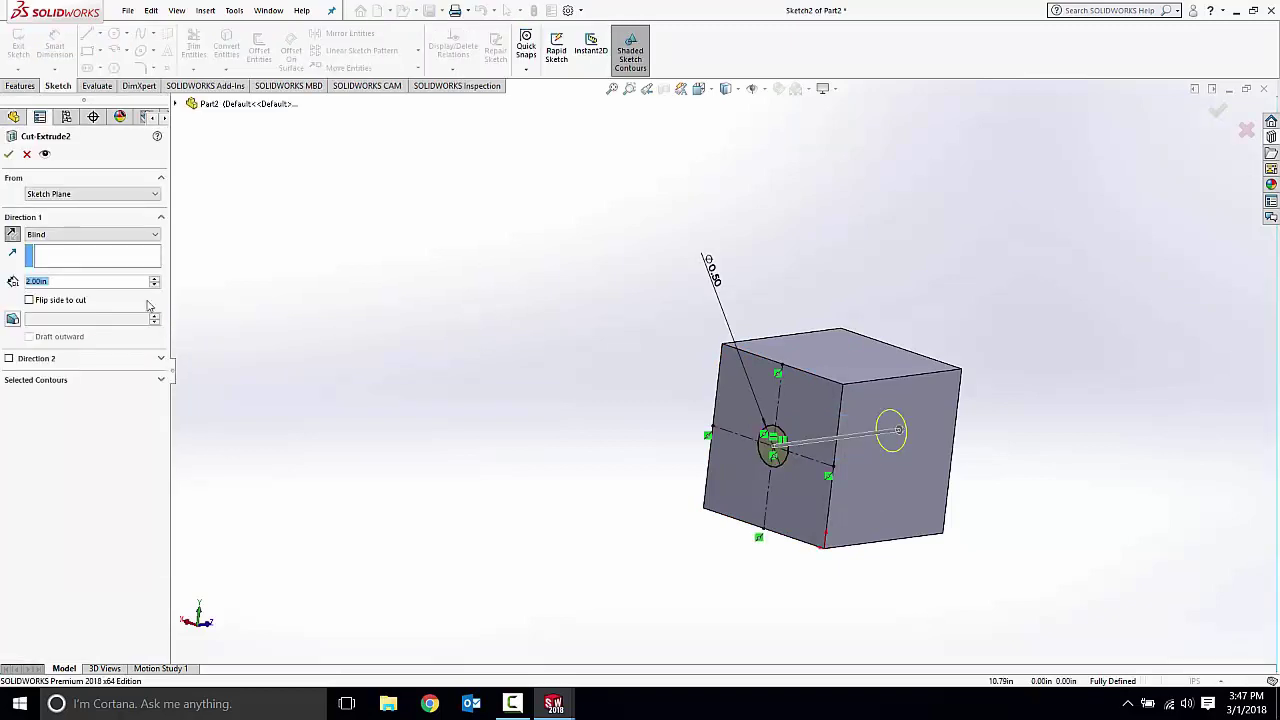
{"action": "left_click", "coordinate": [71, 235]}
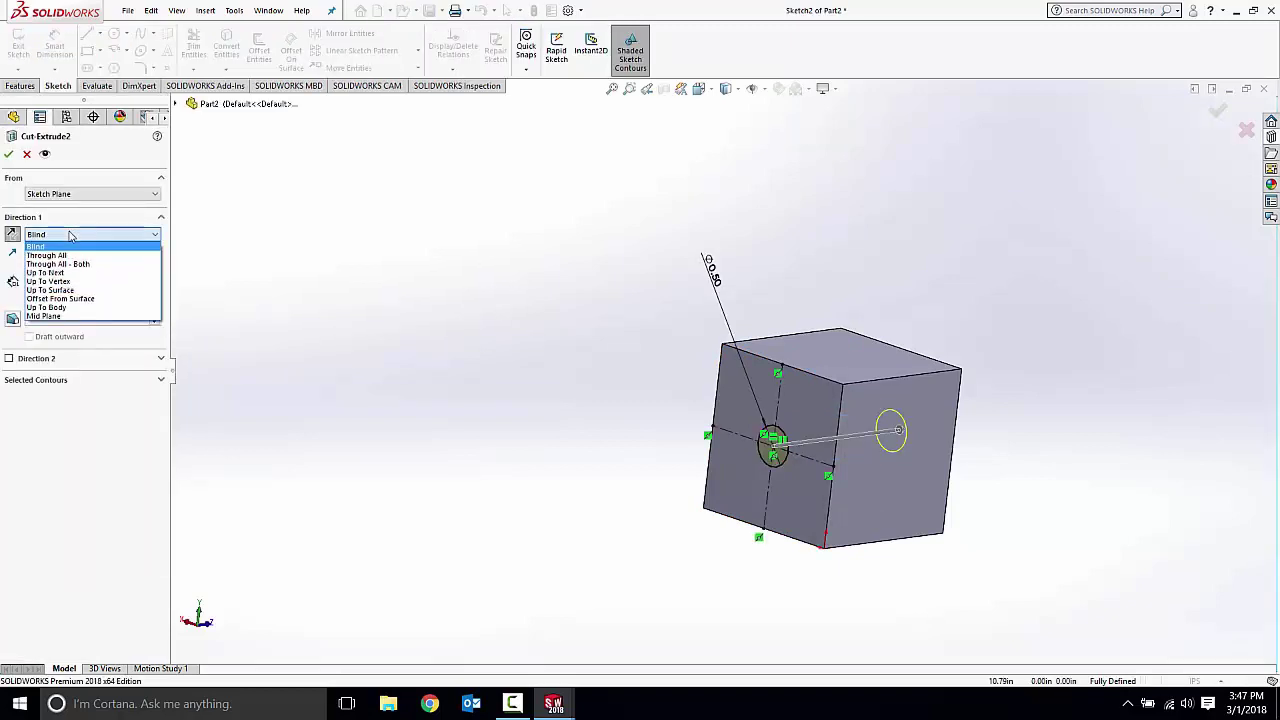
{"action": "left_click", "coordinate": [68, 255]}
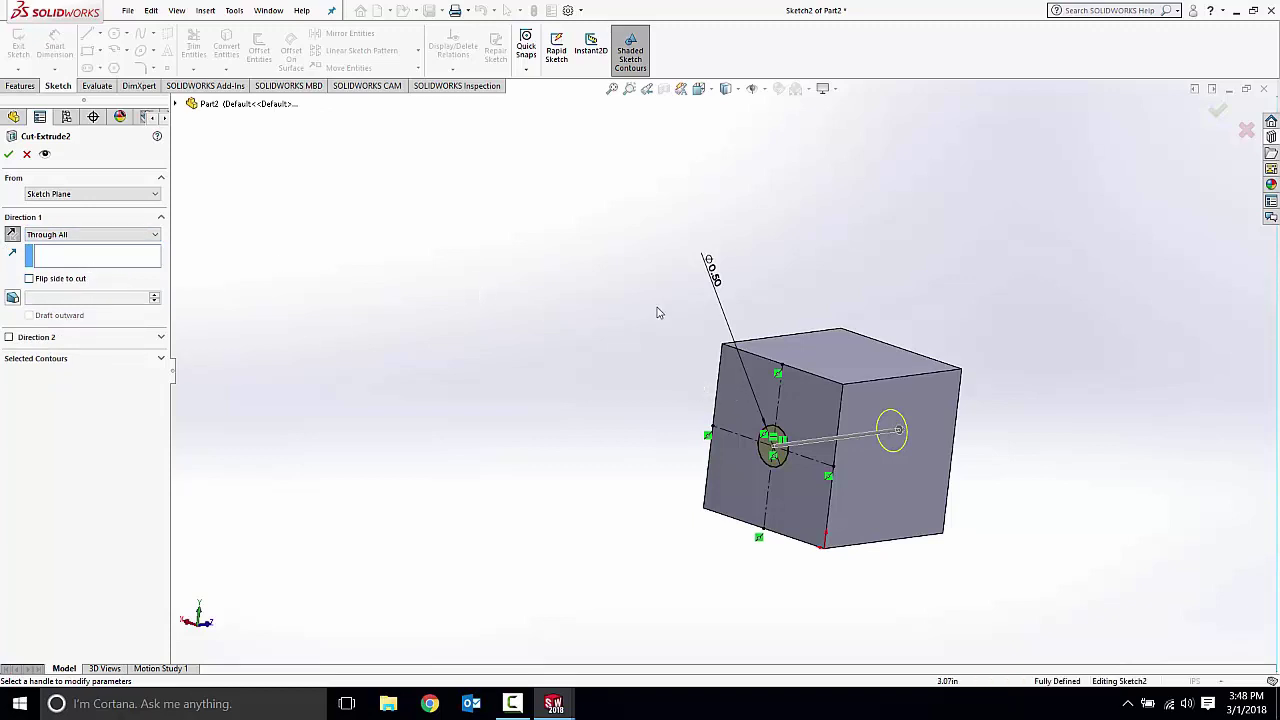
{"action": "middle_click_drag", "start_coordinate": [657, 309], "coordinate": [545, 292]}
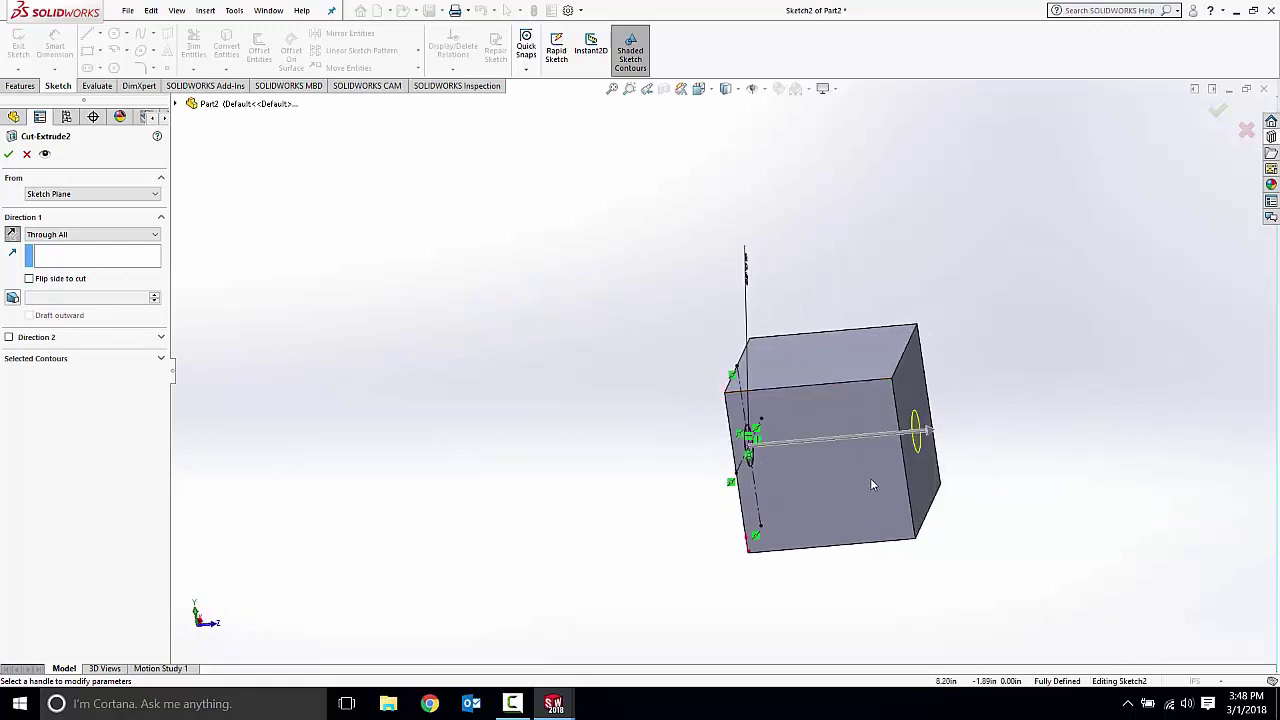
{"action": "middle_click_drag", "start_coordinate": [997, 451], "coordinate": [1040, 470]}
{"action": "left_click", "coordinate": [9, 152]}
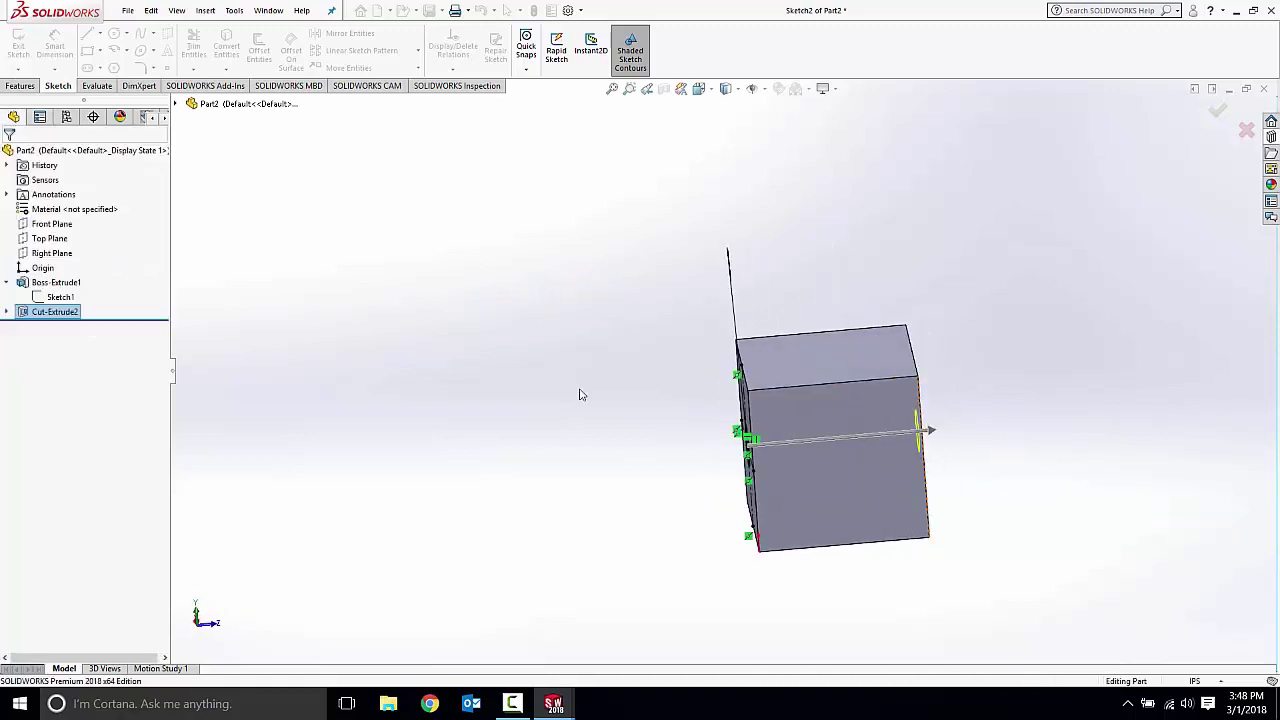
{"action": "middle_click_drag", "start_coordinate": [580, 397], "coordinate": [730, 357]}
{"action": "left_click", "coordinate": [8, 314]}
{"action": "mouse_move", "coordinate": [651, 423]}
{"action": "middle_mouse_down"}
{"action": "mouse_move", "coordinate": [671, 414]}
{"action": "mouse_move", "coordinate": [921, 485]}
{"action": "mouse_move", "coordinate": [867, 445]}
{"action": "middle_mouse_up"}
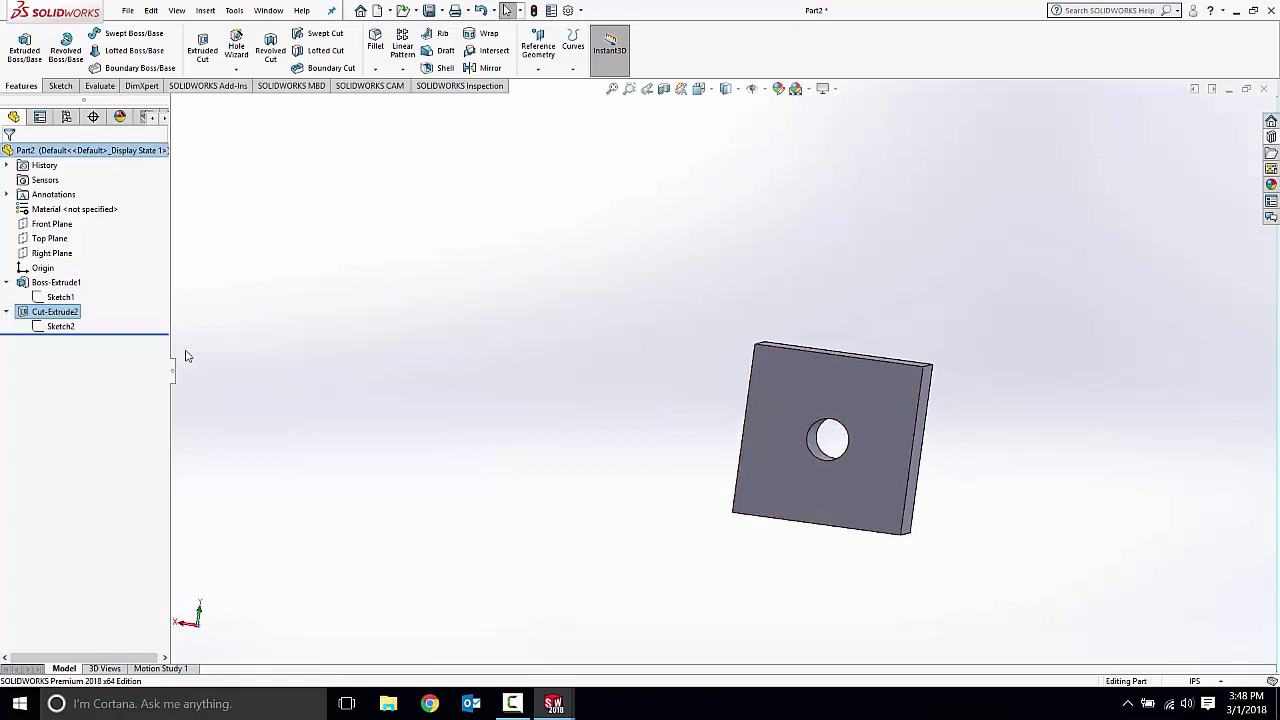
Edit Sketch2, change the circle diameter from 0.50 to 1 in, and rebuild.
{"action": "left_click", "coordinate": [61, 327]}
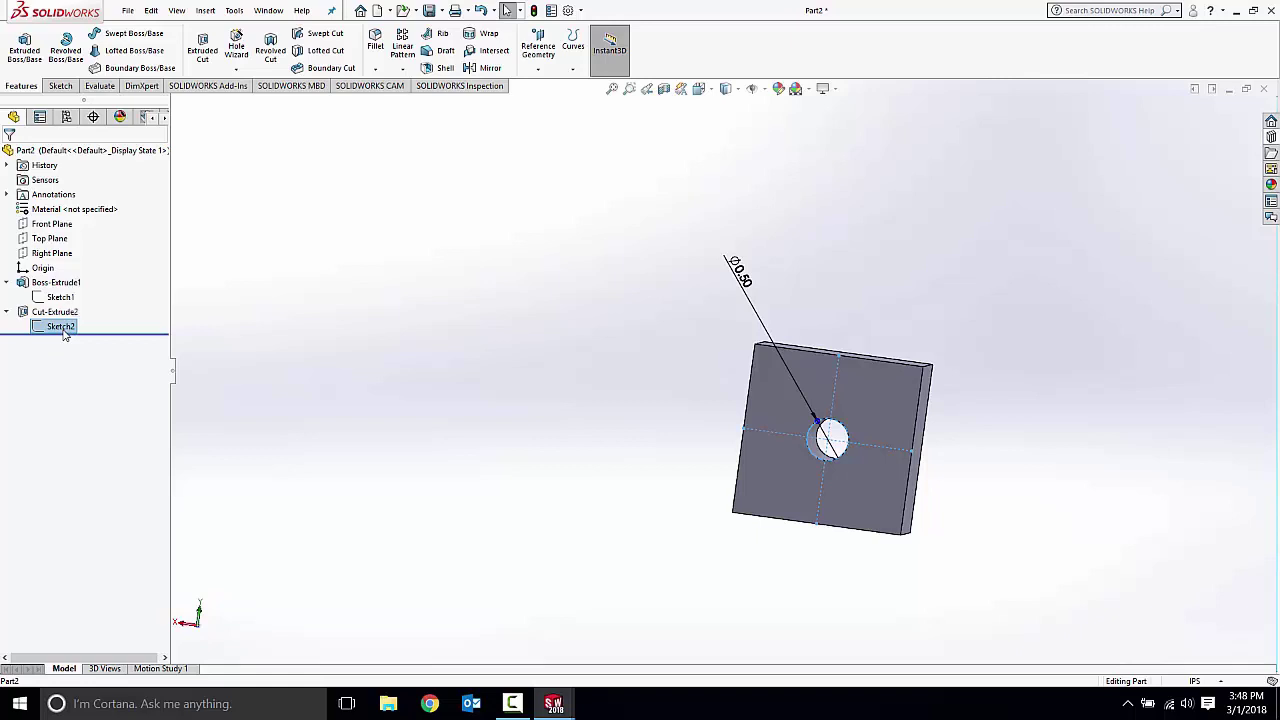
{"action": "right_click", "coordinate": [62, 328]}
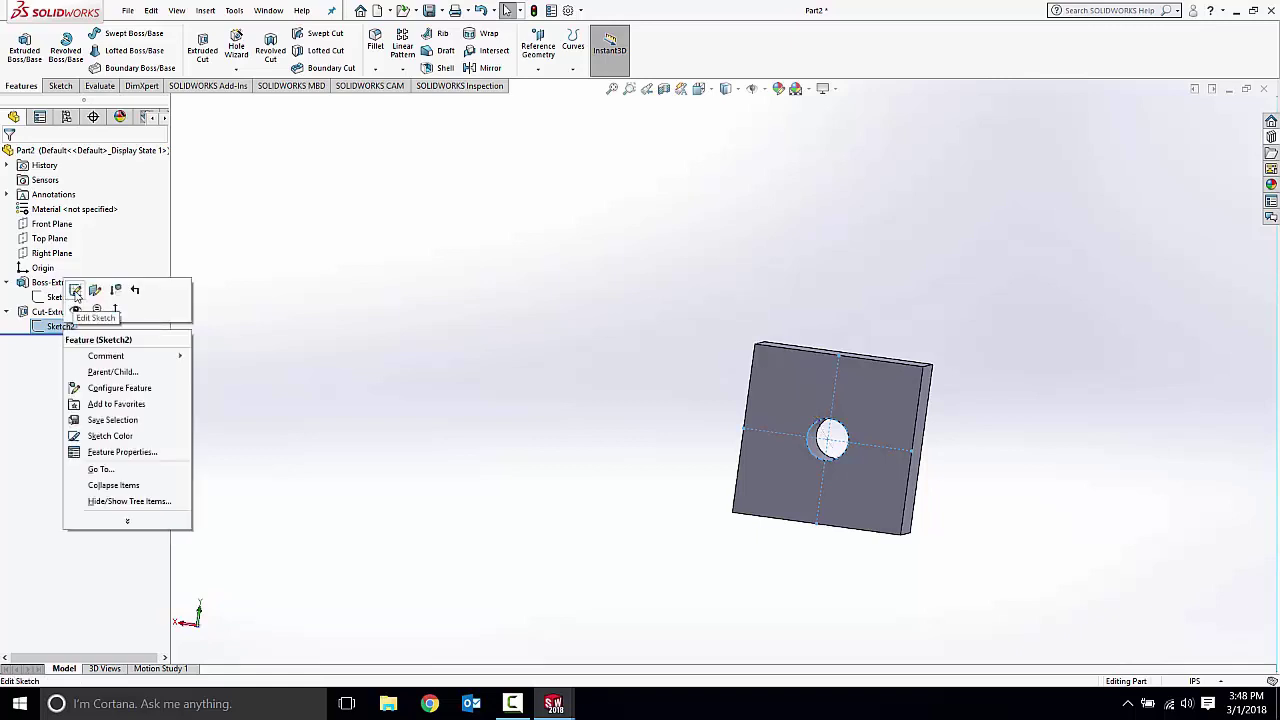
{"action": "left_click", "coordinate": [75, 291]}
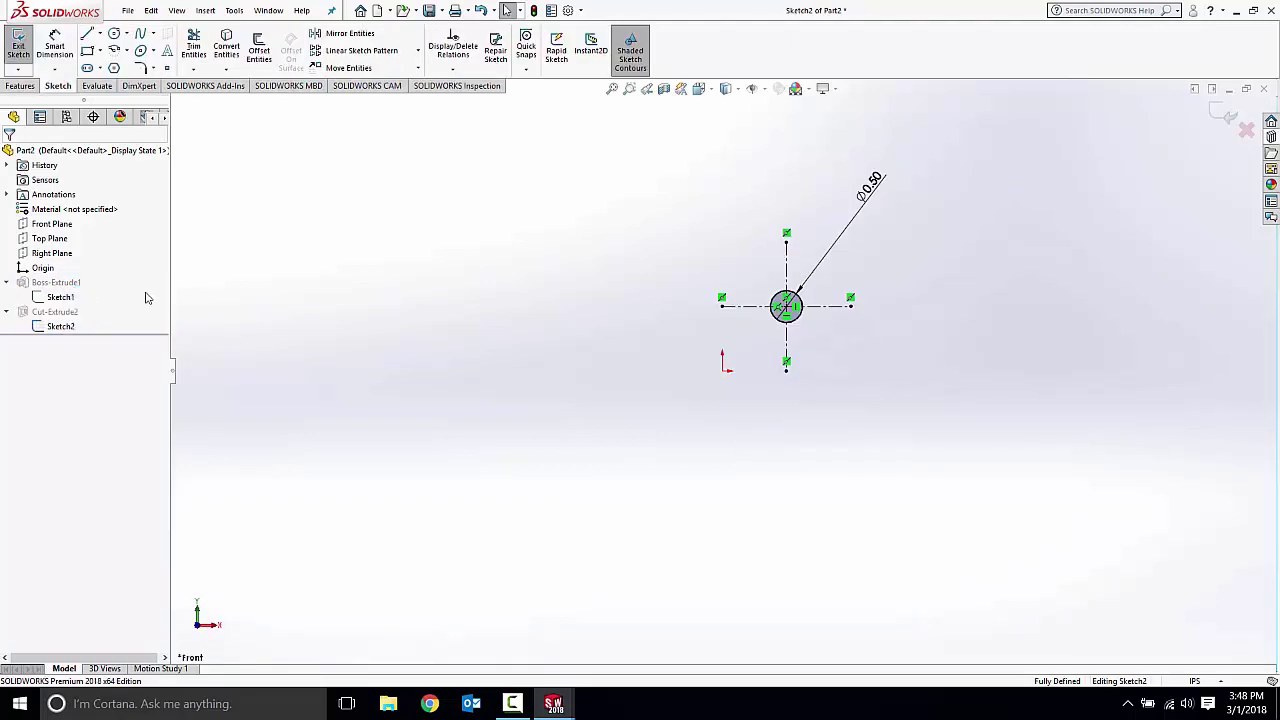
{"action": "double_click", "coordinate": [873, 187]}
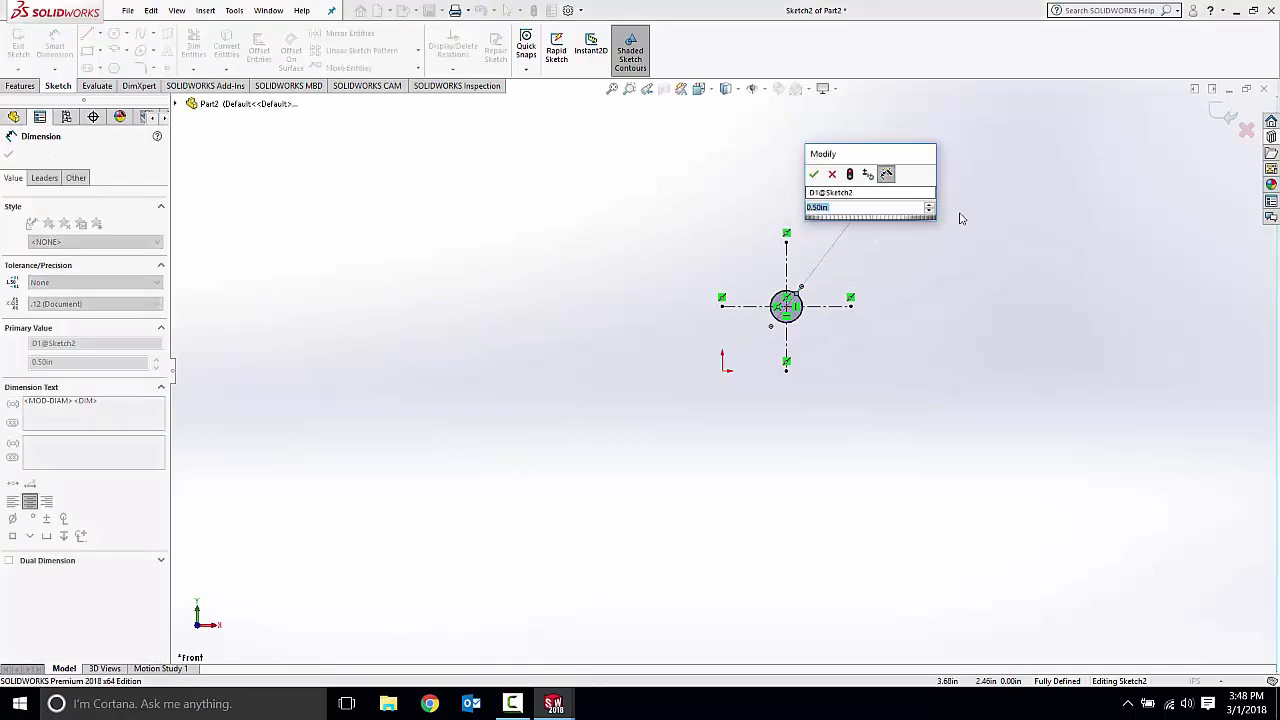
{"action": "type", "text": "1"}
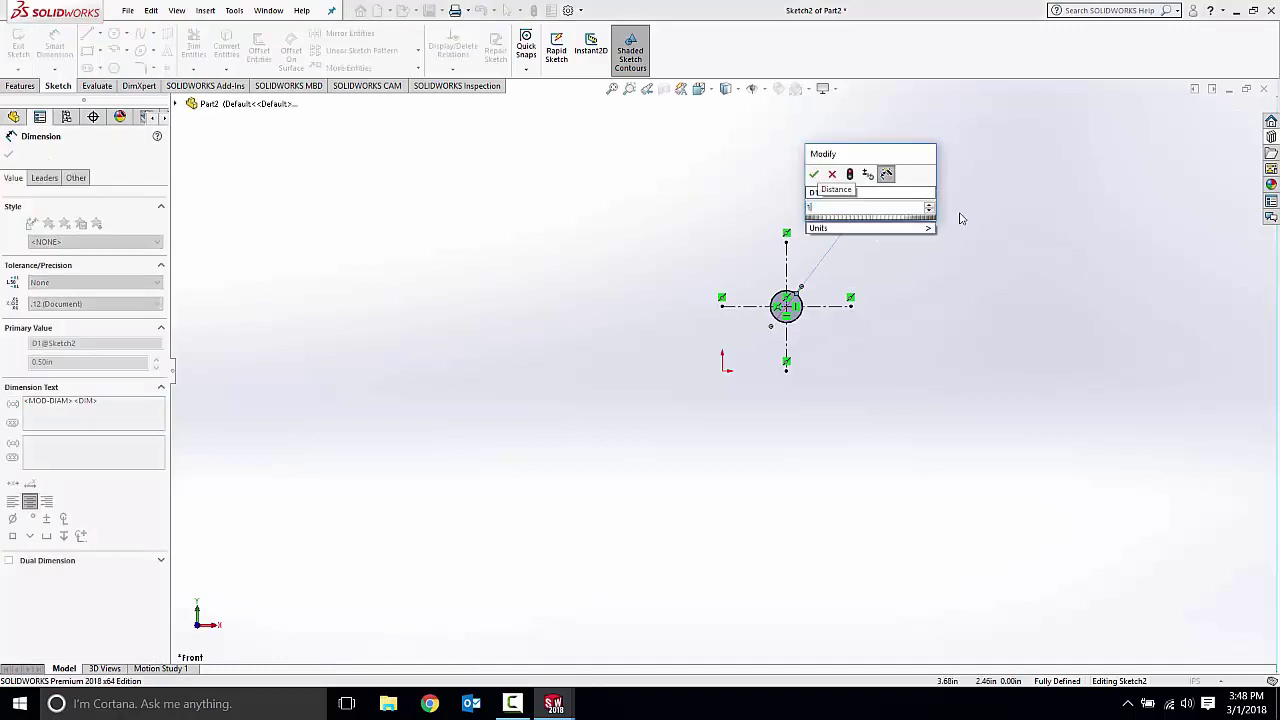
{"action": "left_click", "coordinate": [813, 174]}
{"action": "key", "text": "Escape"}
{"action": "left_click", "coordinate": [1230, 116]}
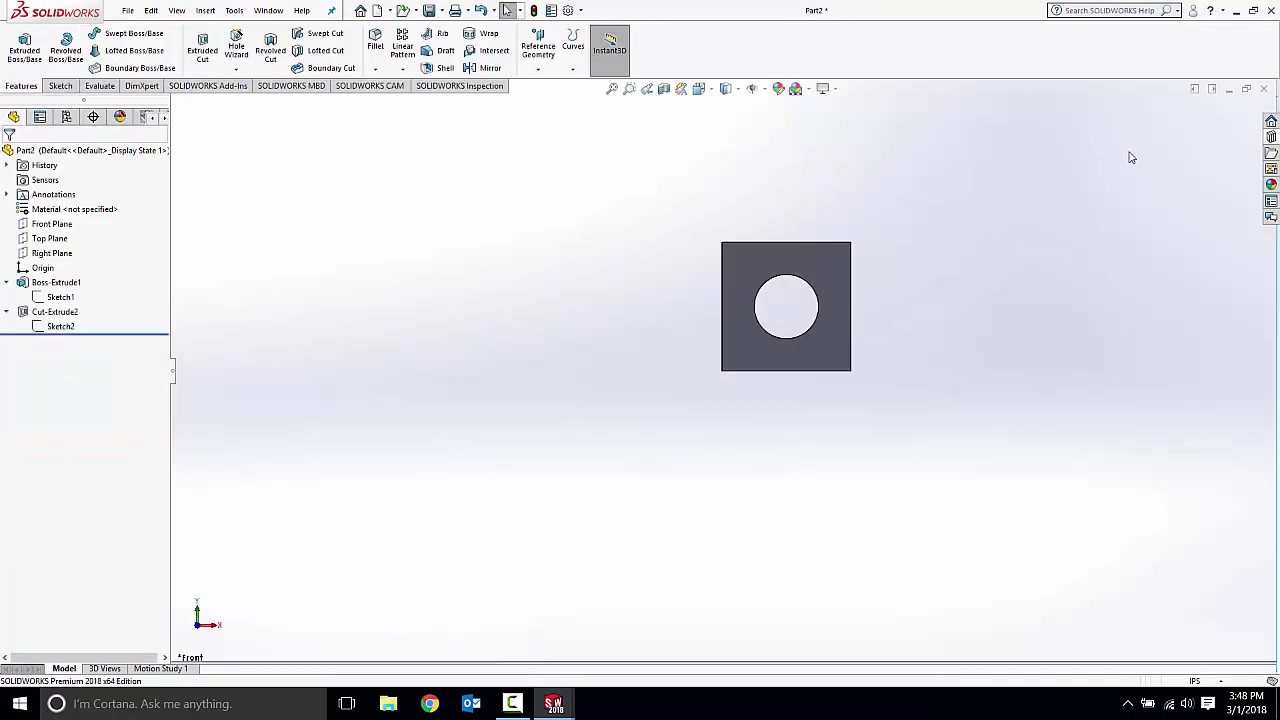
{"action": "middle_click_drag", "start_coordinate": [966, 177], "coordinate": [759, 327]}
{"action": "left_click", "coordinate": [282, 14]}
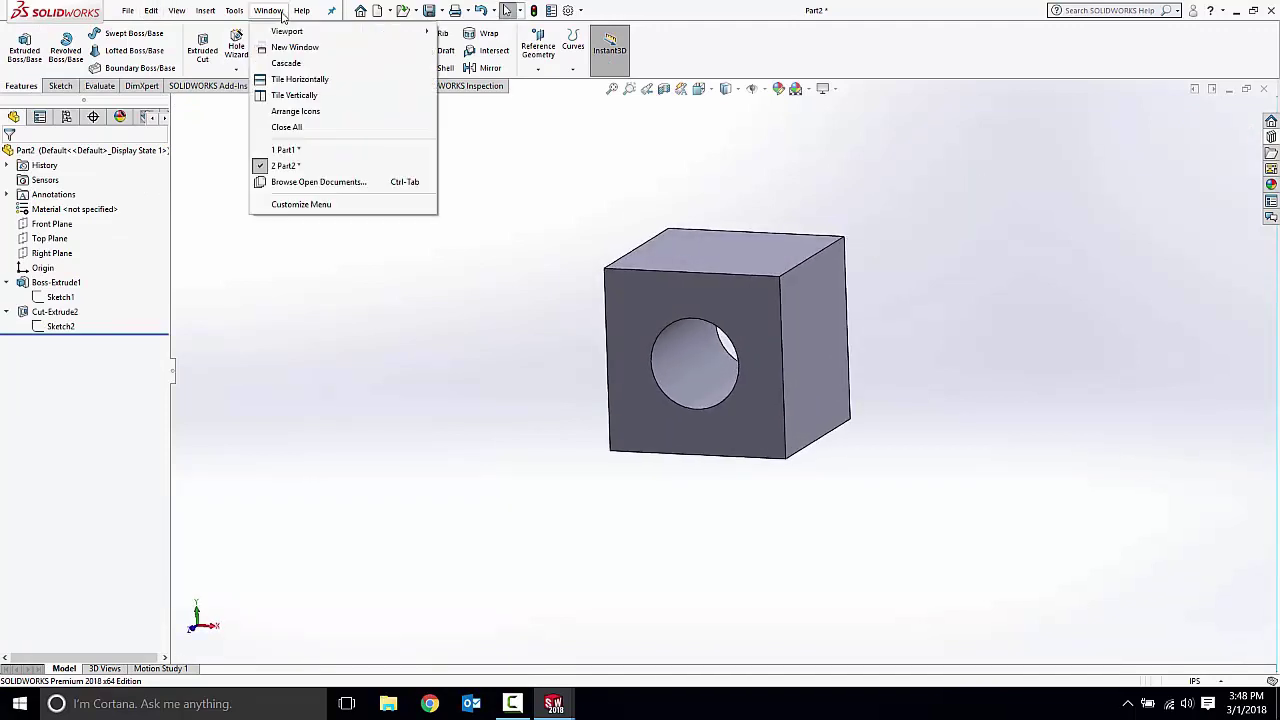
Switch to the Part1 table document and show it in the Isometric view.
{"action": "left_click", "coordinate": [310, 152]}
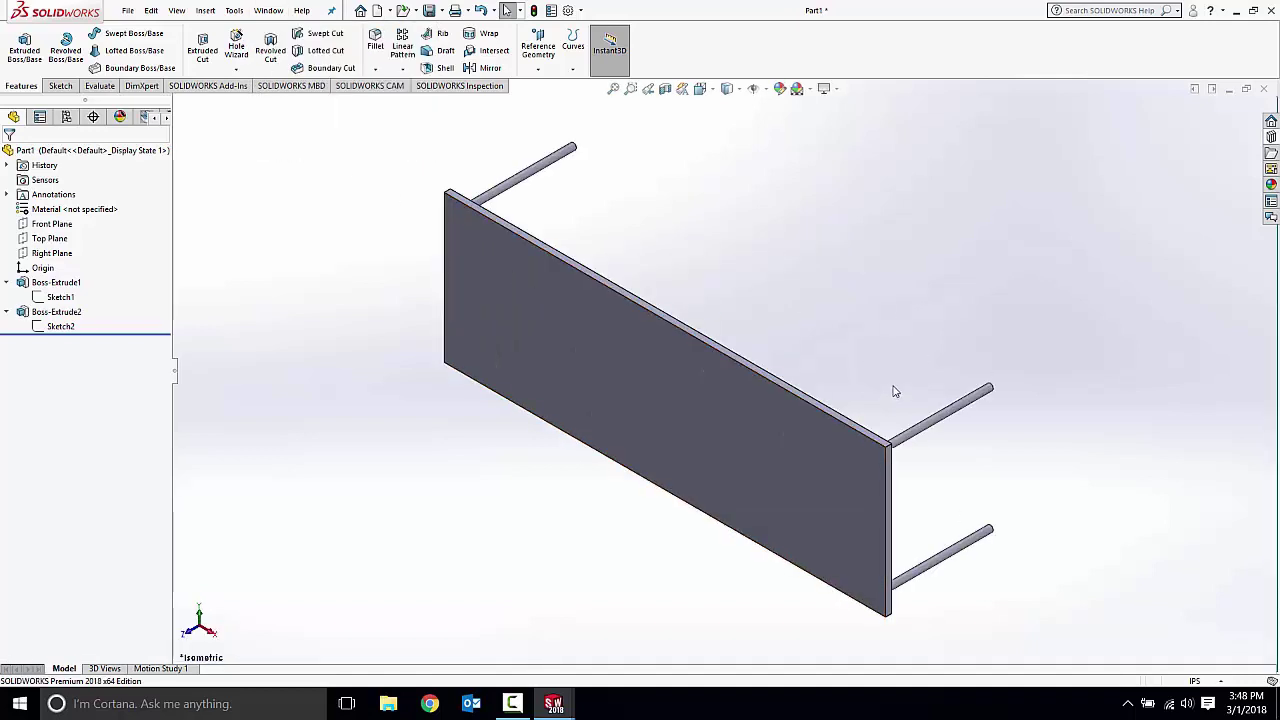
{"action": "key", "text": "space"}
{"action": "left_click", "coordinate": [784, 487]}
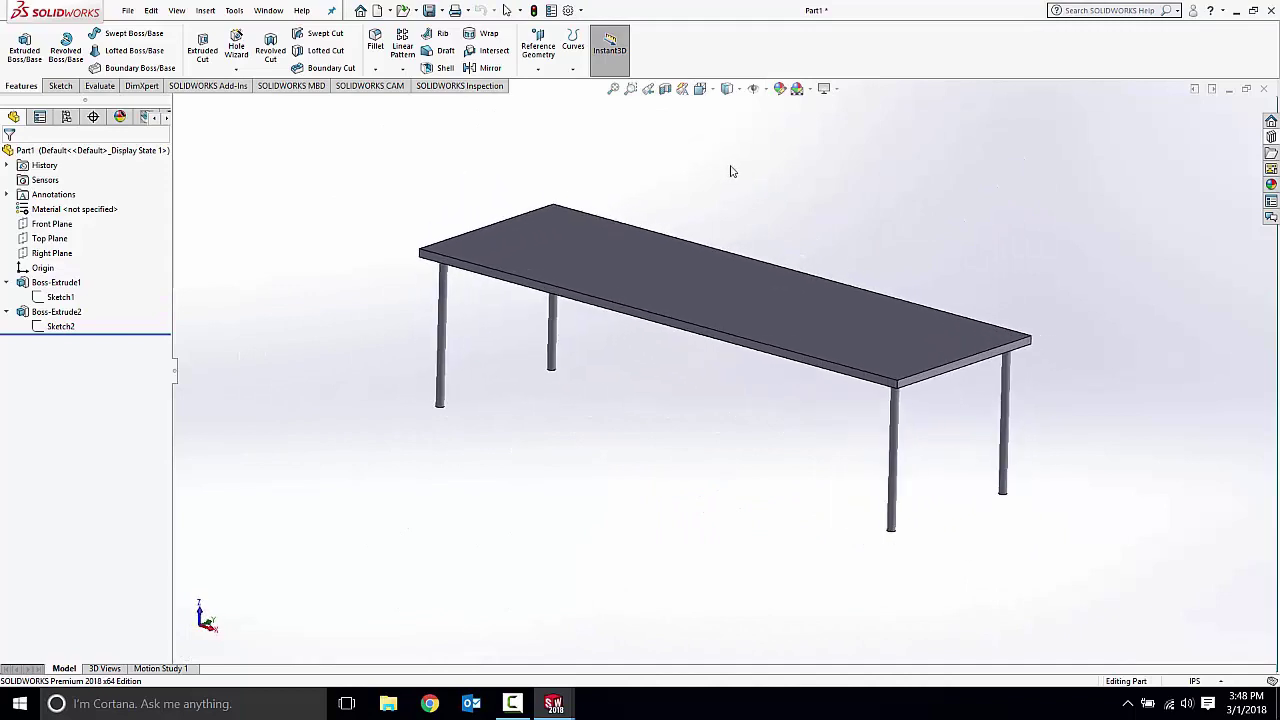
{"action": "scroll", "coordinate": [823, 346], "scroll_direction": "up", "scroll_amount": 2}
{"action": "scroll", "coordinate": [829, 251], "scroll_direction": "up", "scroll_amount": 2}
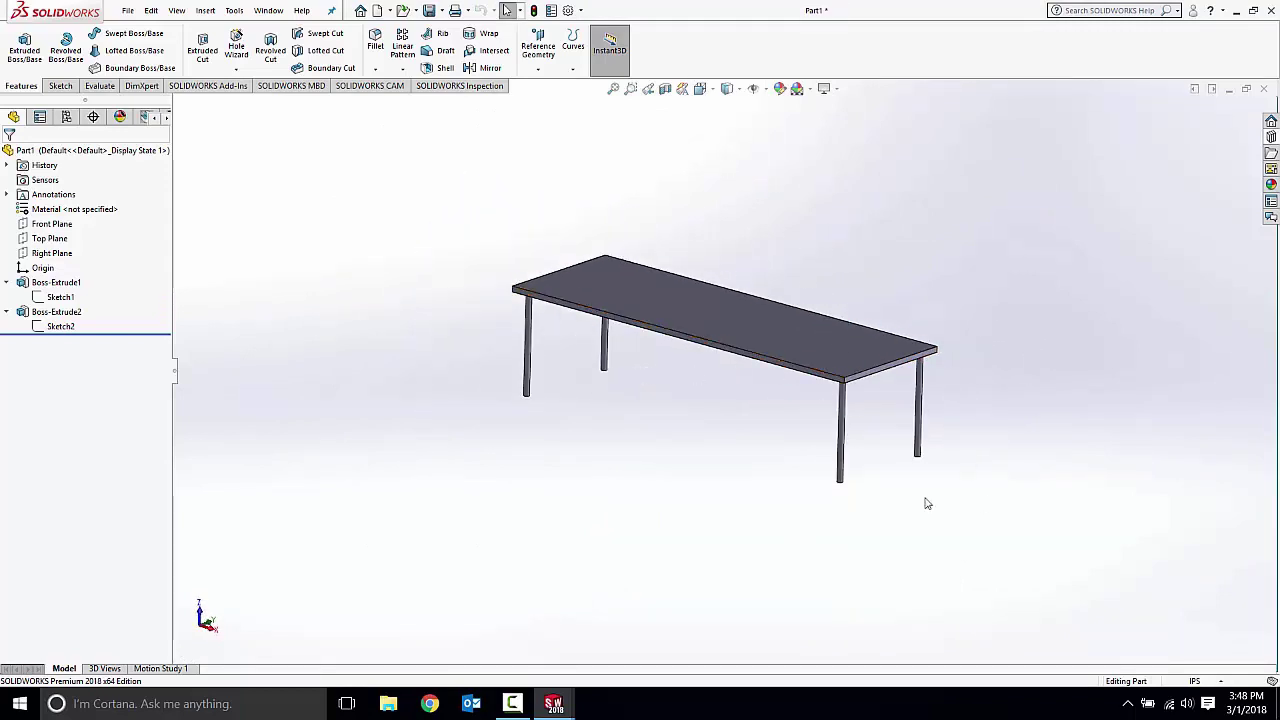
{"action": "key", "text": "space"}
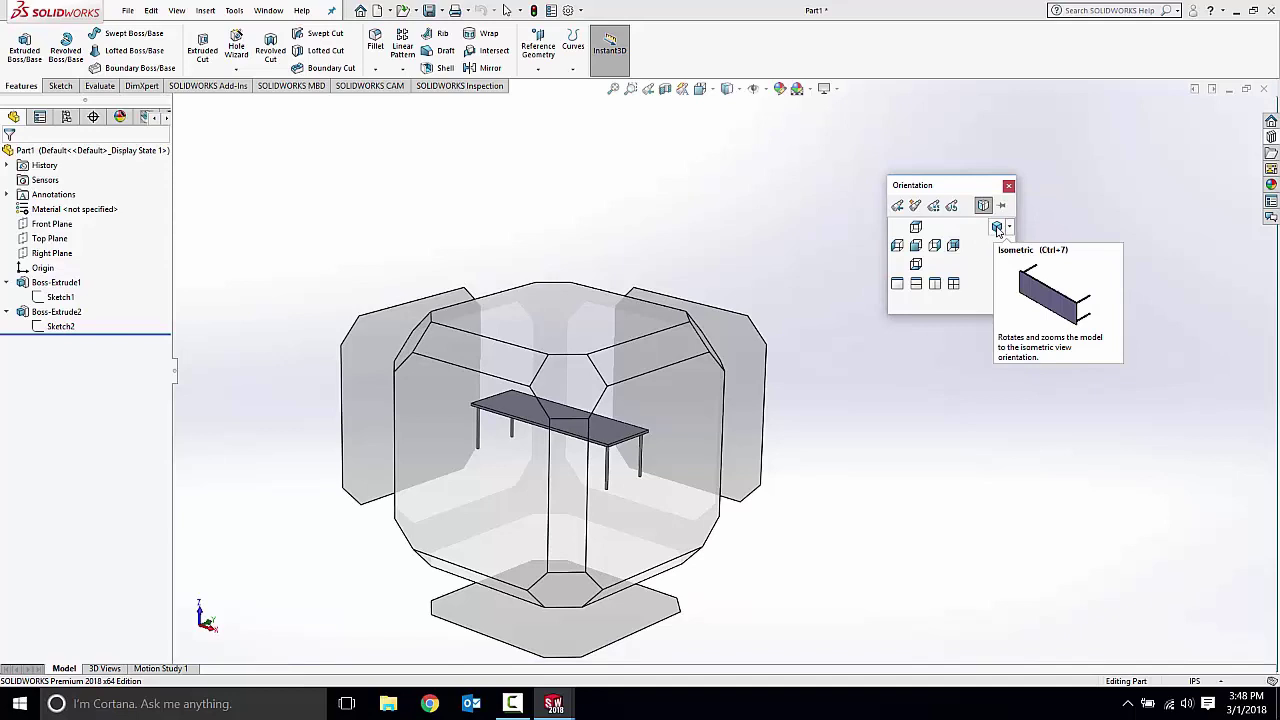
{"action": "left_click", "coordinate": [997, 228]}
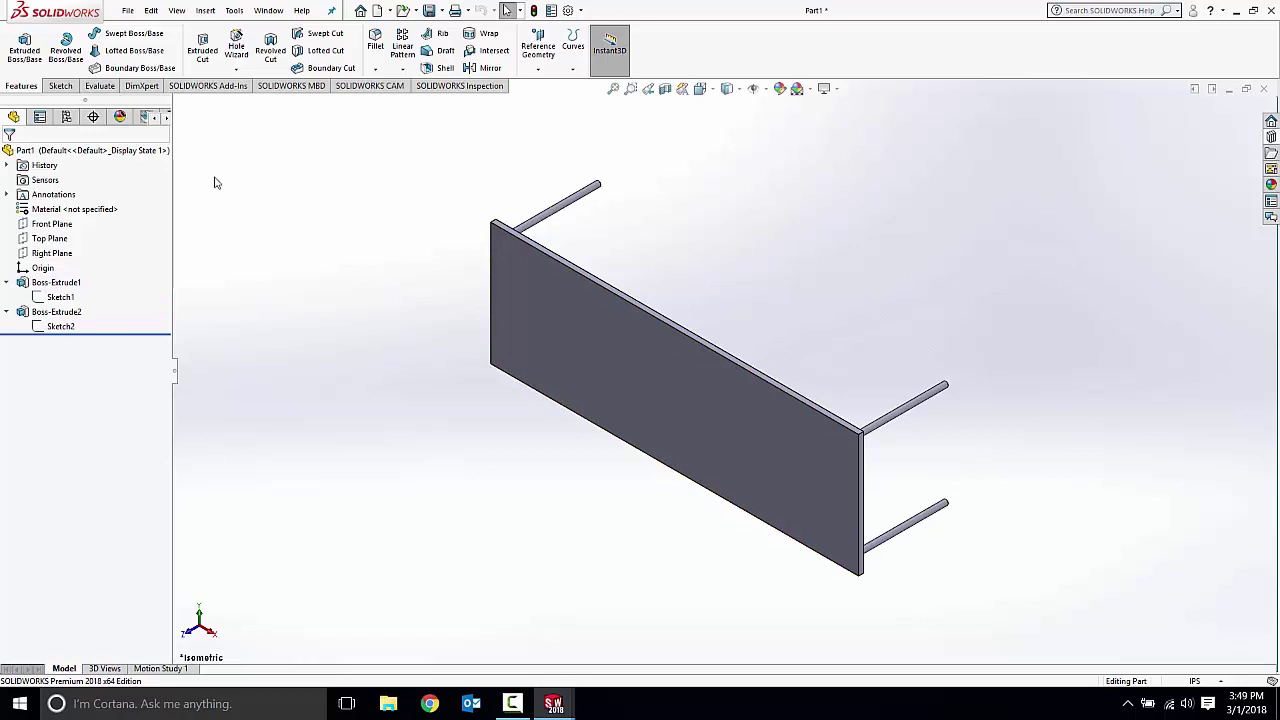
{"action": "right_click", "coordinate": [94, 153]}
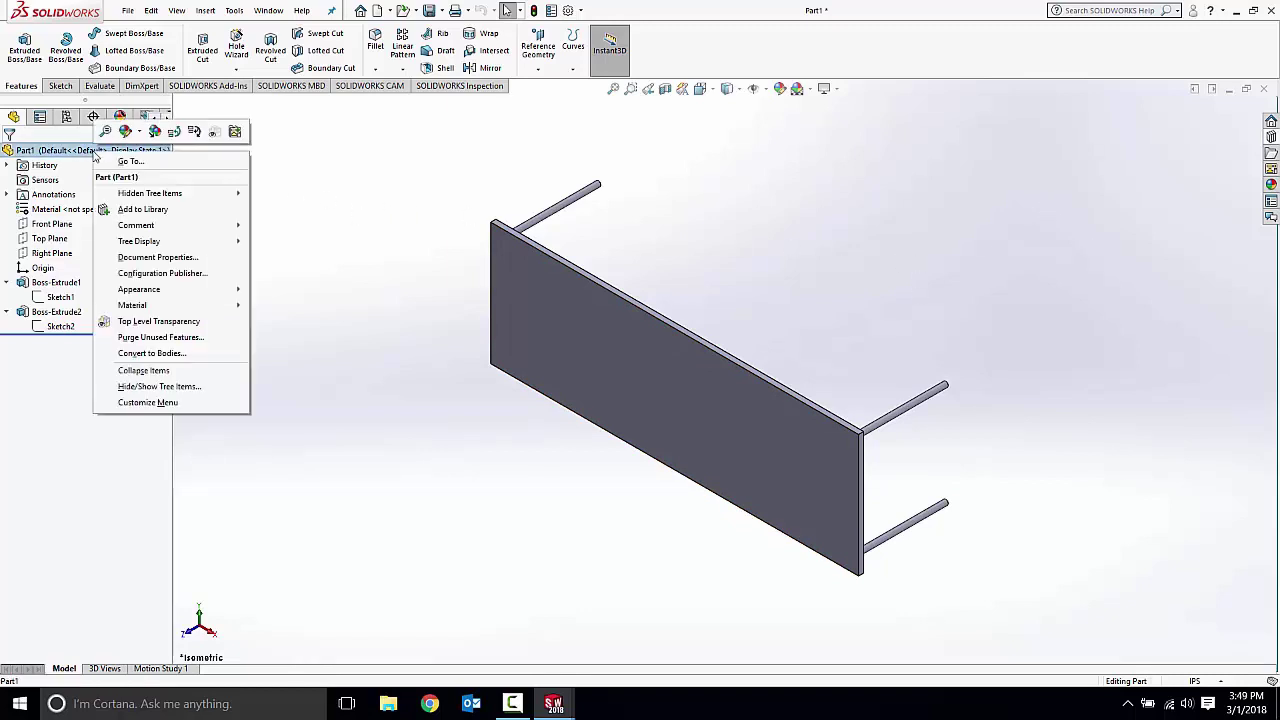
{"action": "left_click", "coordinate": [172, 130]}
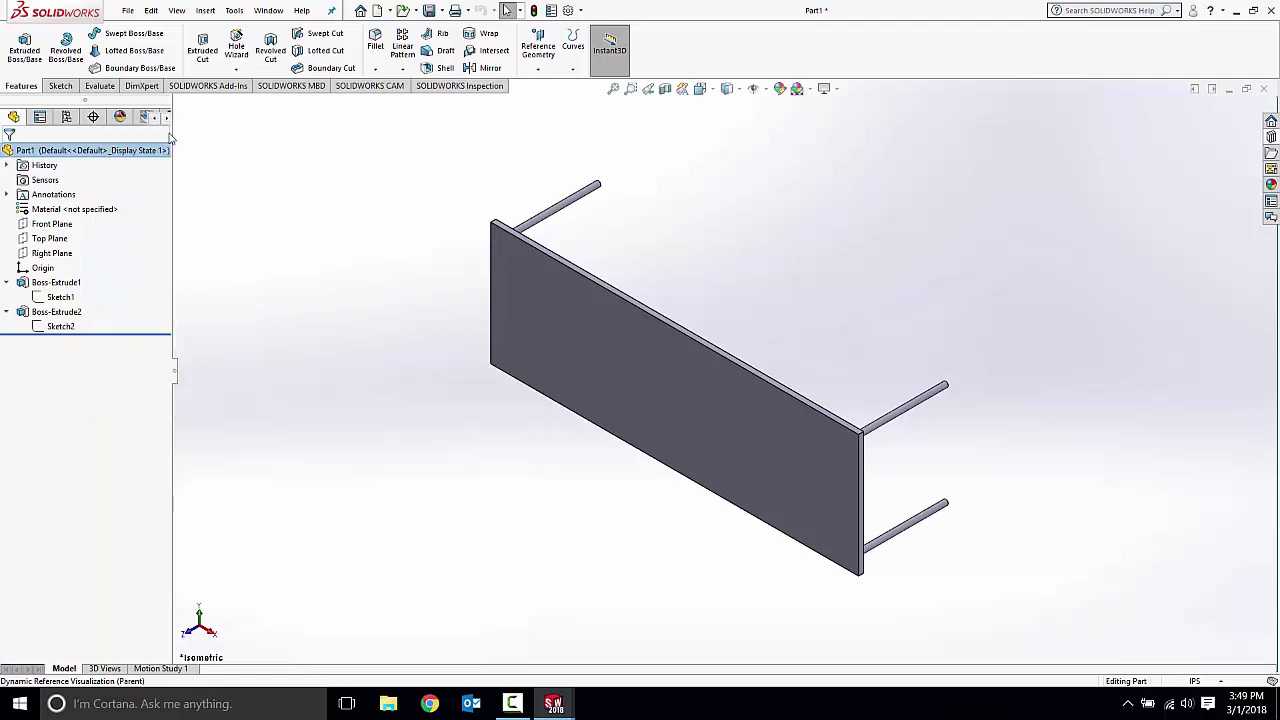
{"action": "right_click", "coordinate": [145, 150]}
{"action": "left_click", "coordinate": [343, 234]}
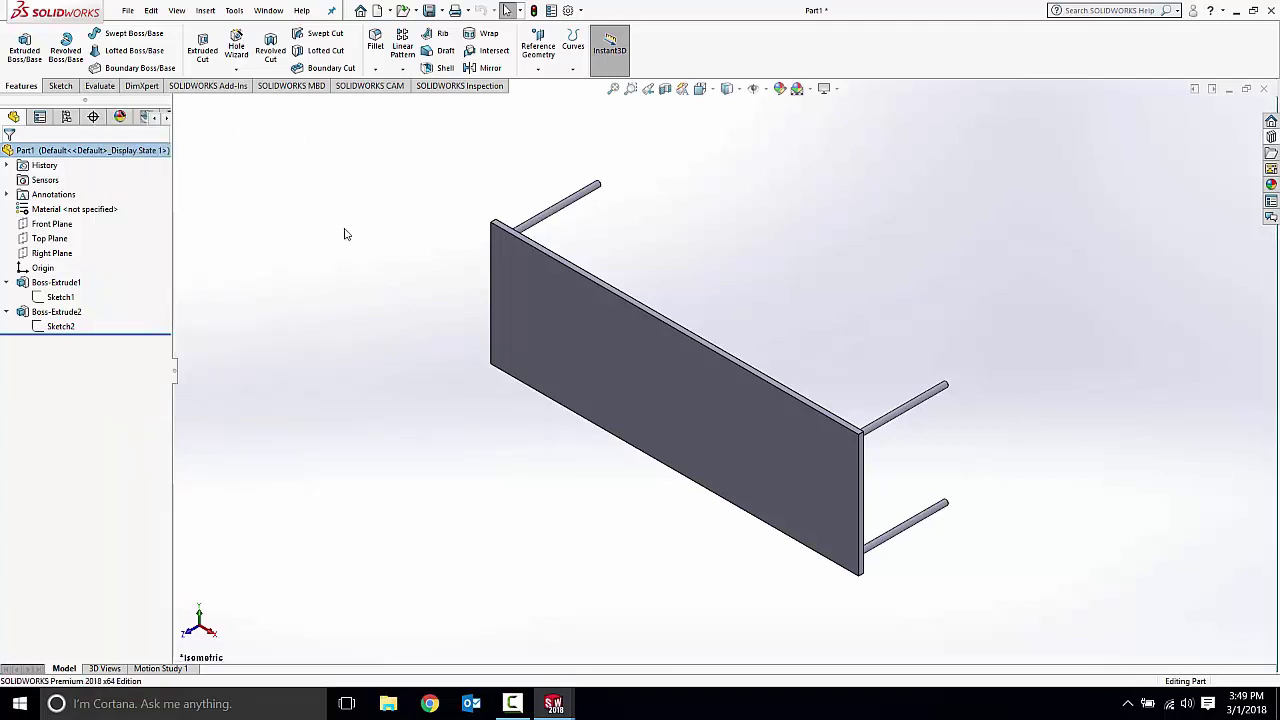
{"action": "left_click", "coordinate": [8, 283]}
{"action": "left_click", "coordinate": [40, 284]}
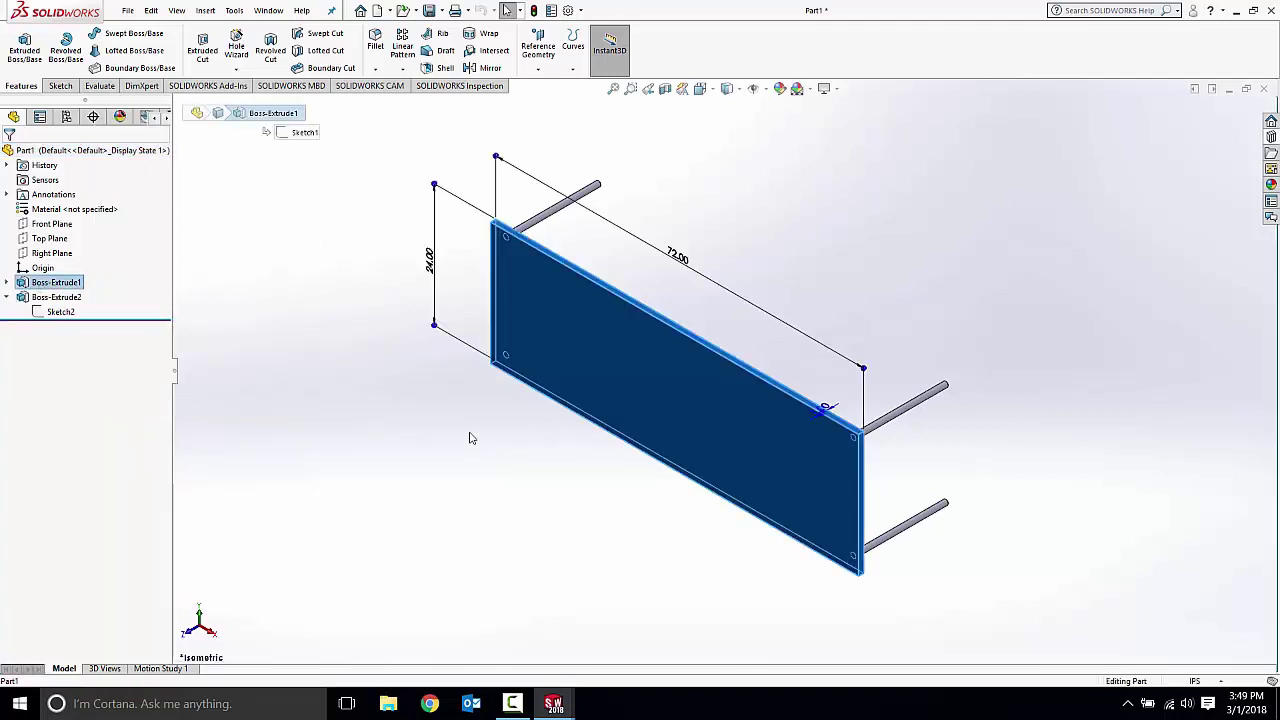
{"action": "mouse_move", "coordinate": [469, 434]}
{"action": "middle_mouse_down"}
{"action": "mouse_move", "coordinate": [343, 446]}
{"action": "mouse_move", "coordinate": [406, 449]}
{"action": "mouse_move", "coordinate": [470, 412]}
{"action": "middle_mouse_up"}
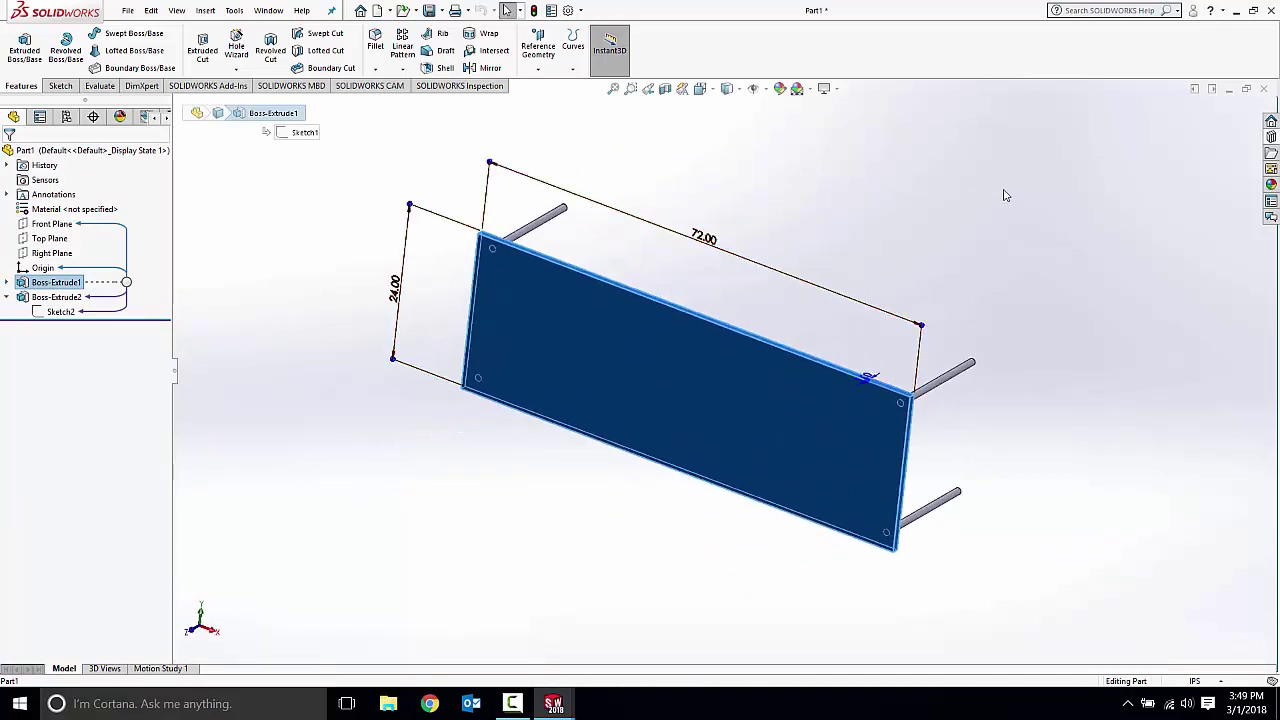
{"action": "middle_click_drag", "start_coordinate": [1005, 194], "coordinate": [814, 380]}
{"action": "left_click", "coordinate": [928, 326]}
{"action": "left_click", "coordinate": [56, 297]}
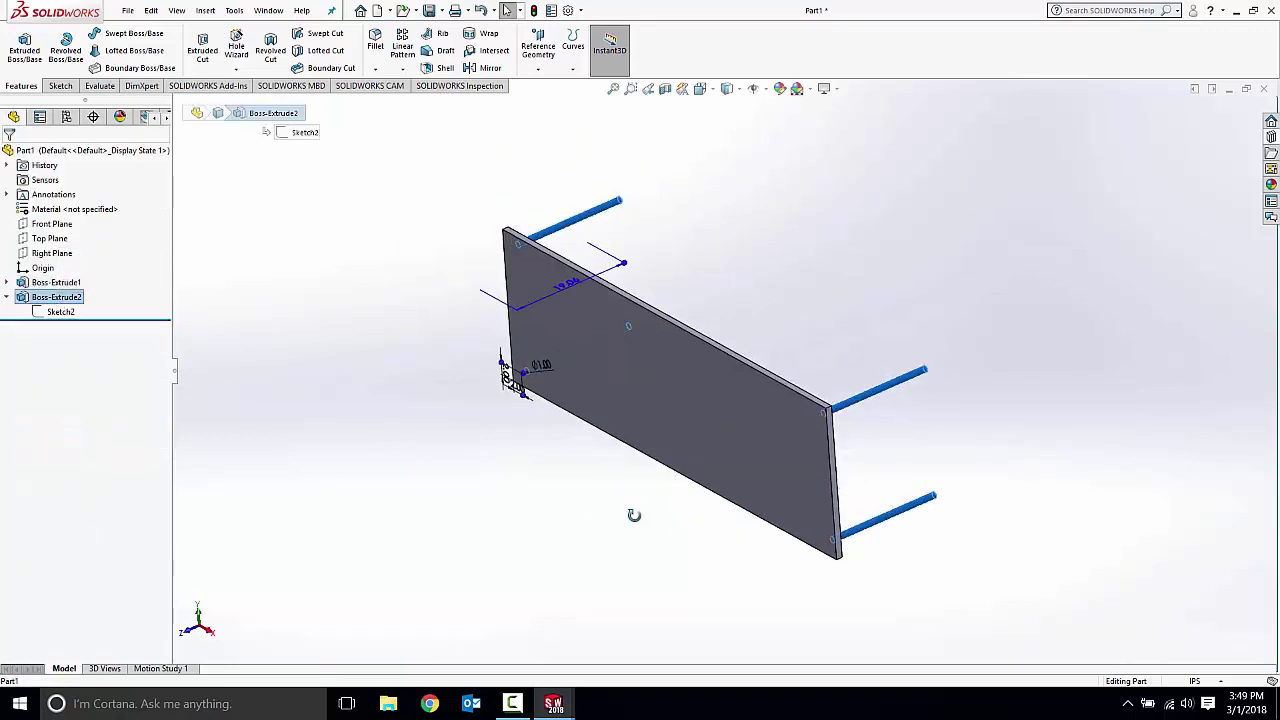
{"action": "middle_click_drag", "start_coordinate": [629, 517], "coordinate": [600, 537]}
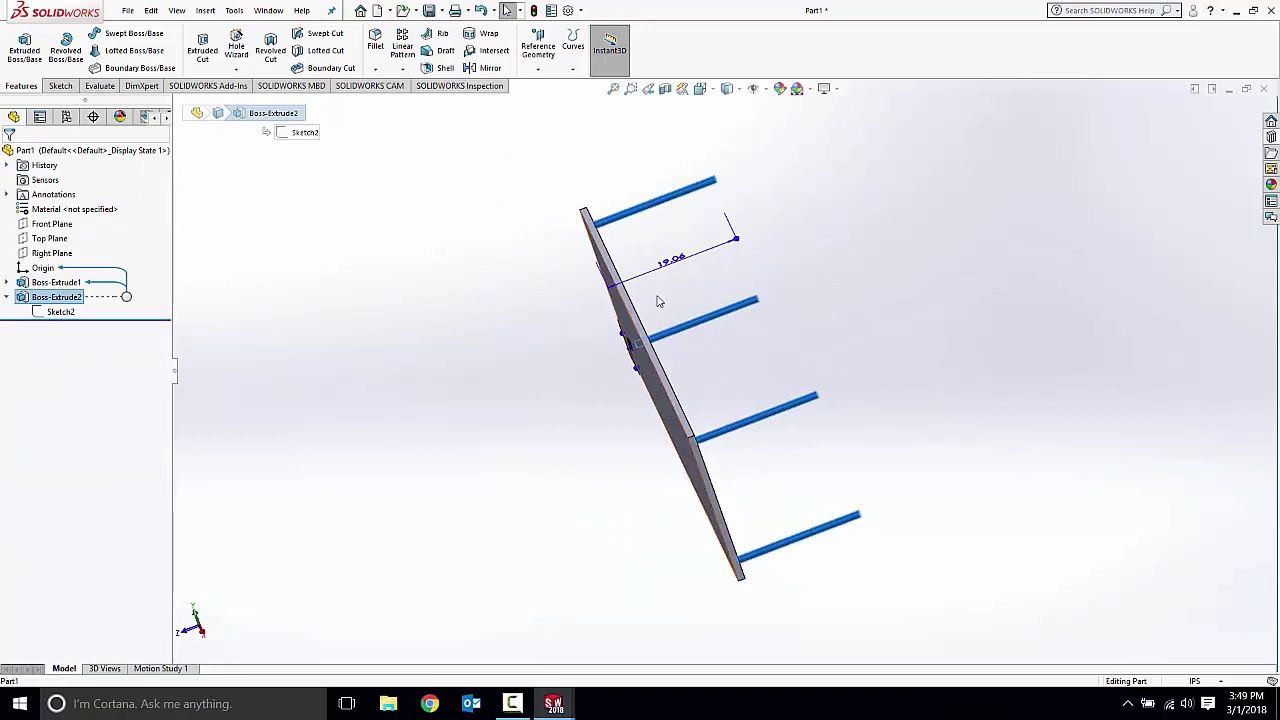
{"action": "mouse_move", "coordinate": [491, 441]}
{"action": "middle_mouse_down"}
{"action": "mouse_move", "coordinate": [471, 414]}
{"action": "mouse_move", "coordinate": [449, 420]}
{"action": "middle_mouse_up"}
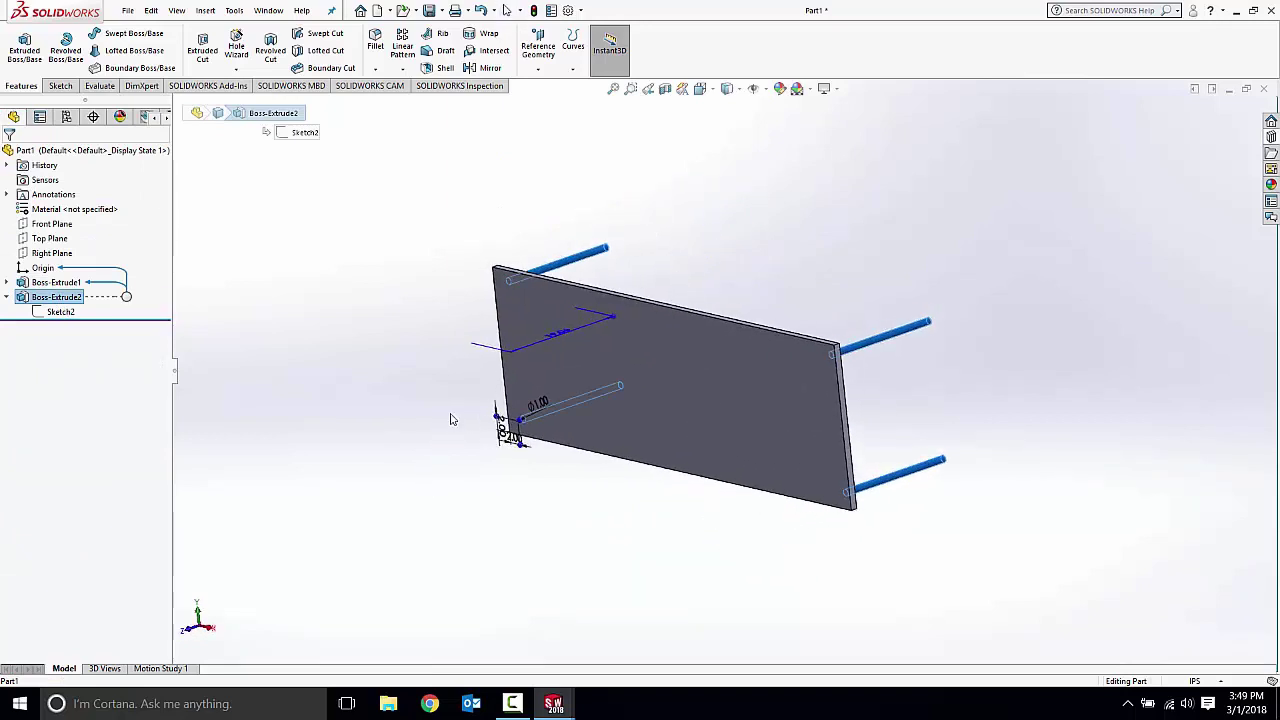
{"action": "right_click", "coordinate": [66, 314]}
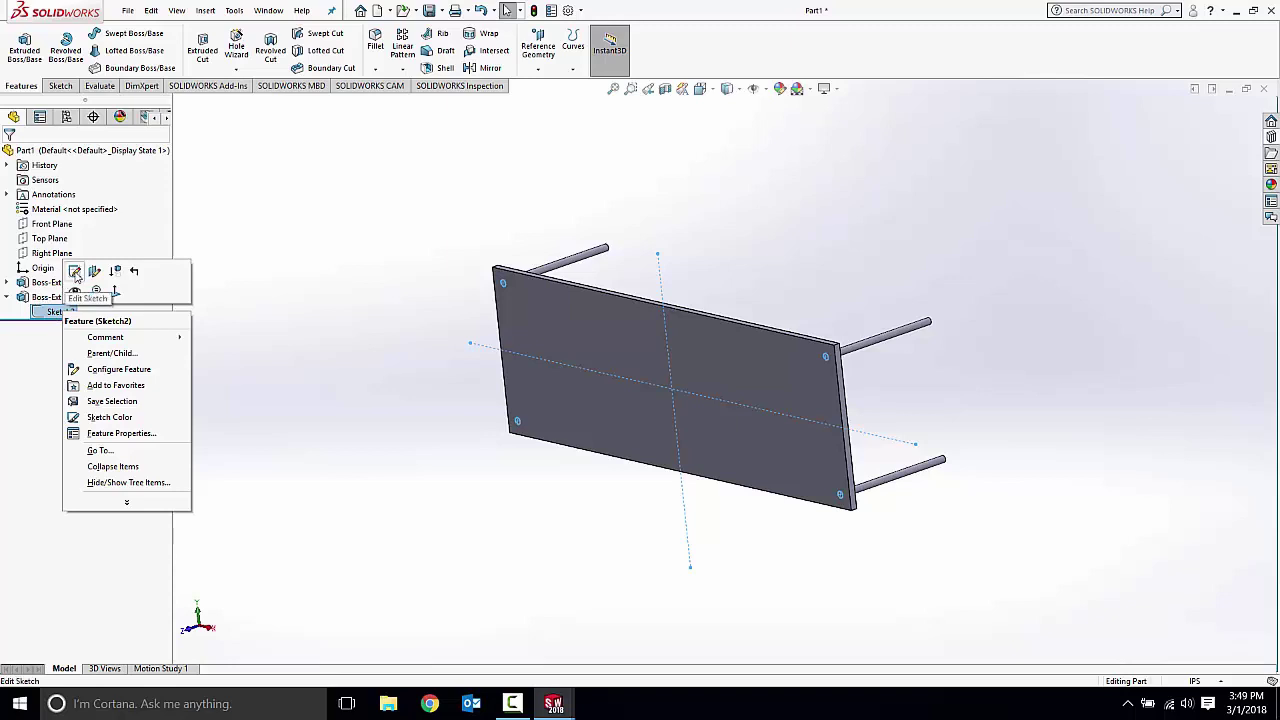
{"action": "left_click", "coordinate": [76, 276]}
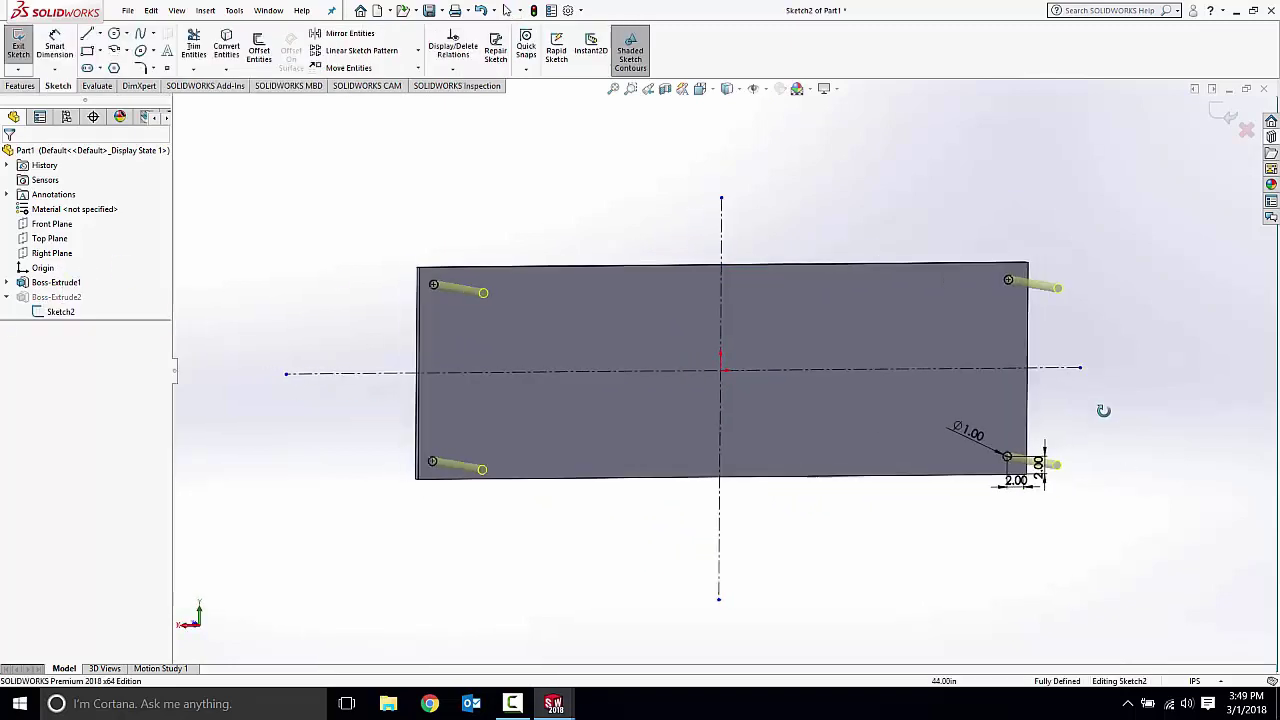
{"action": "middle_click_drag", "start_coordinate": [1115, 412], "coordinate": [1060, 395]}
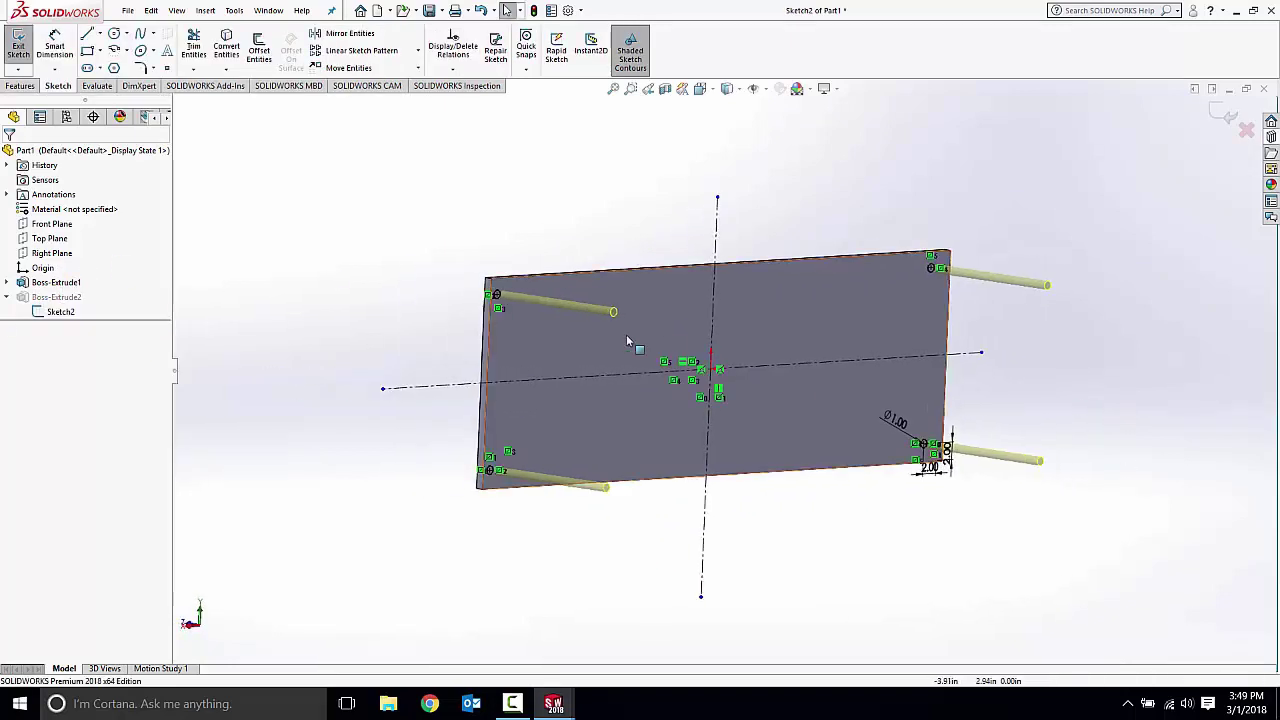
{"action": "left_click", "coordinate": [1224, 116]}
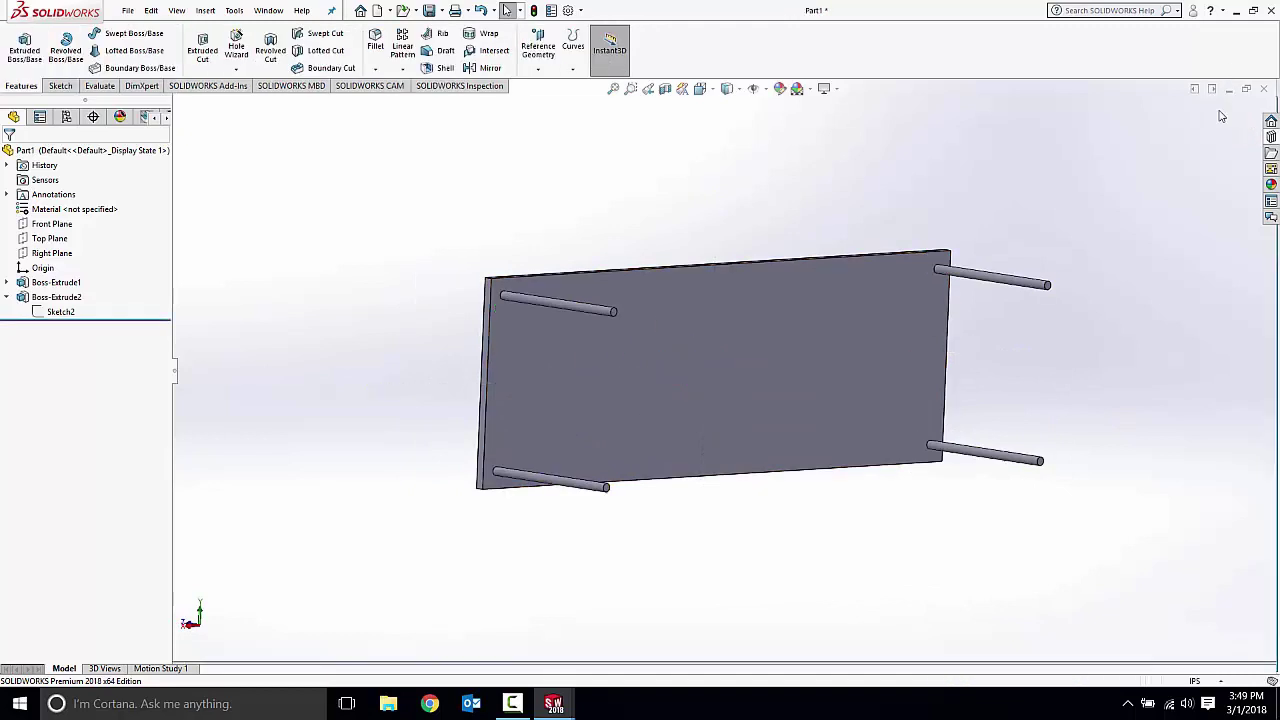
{"action": "right_click", "coordinate": [58, 315]}
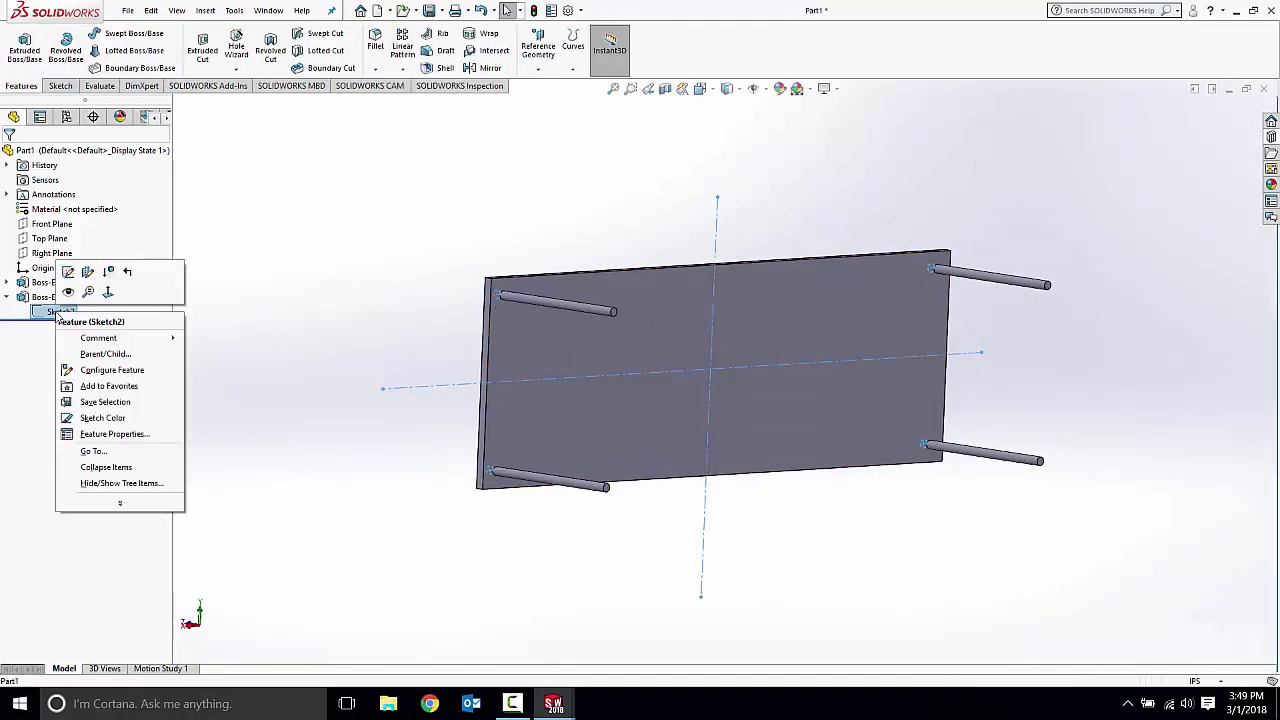
{"action": "left_click", "coordinate": [88, 273]}
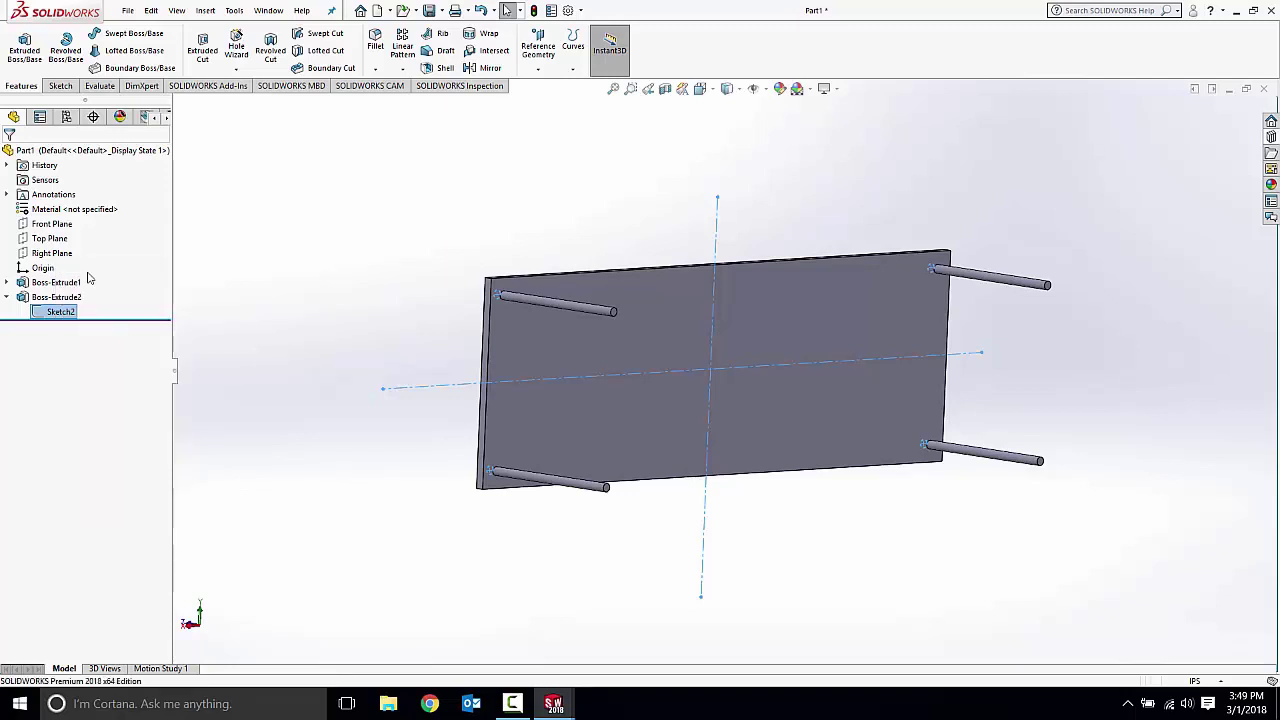
{"action": "middle_click_drag", "start_coordinate": [361, 284], "coordinate": [497, 309]}
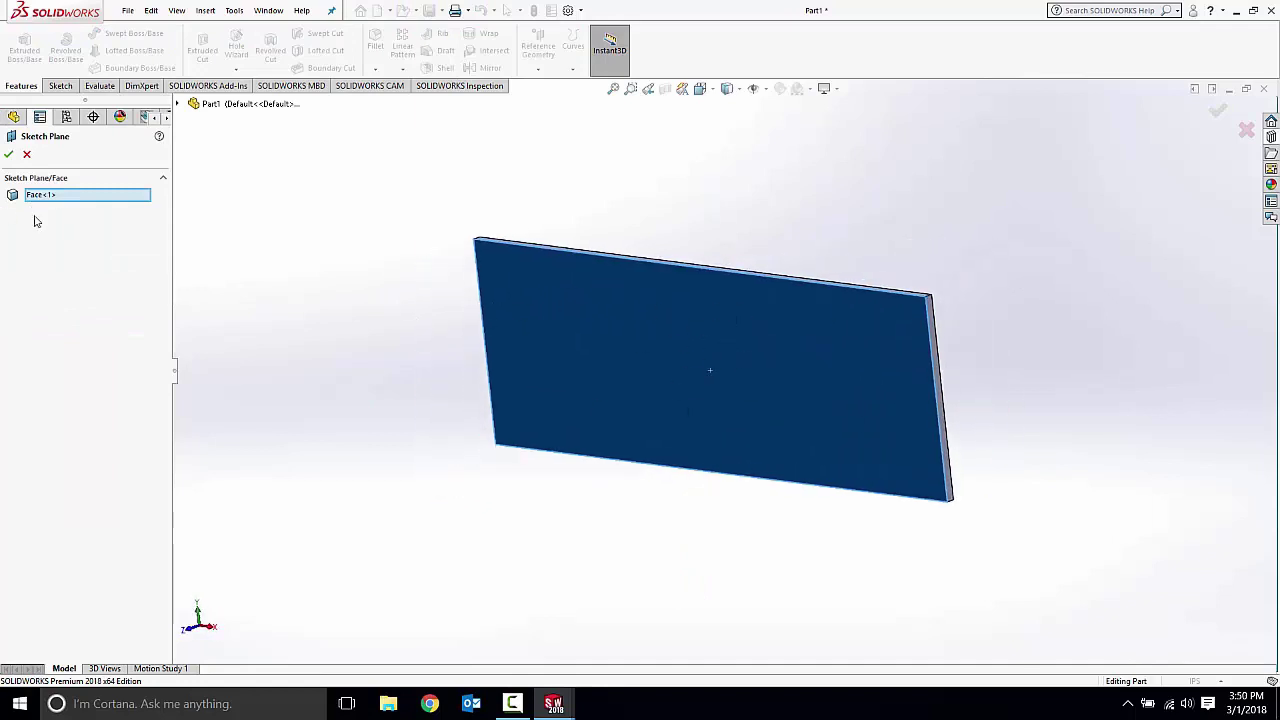
{"action": "left_click", "coordinate": [8, 154]}
{"action": "left_click", "coordinate": [57, 298]}
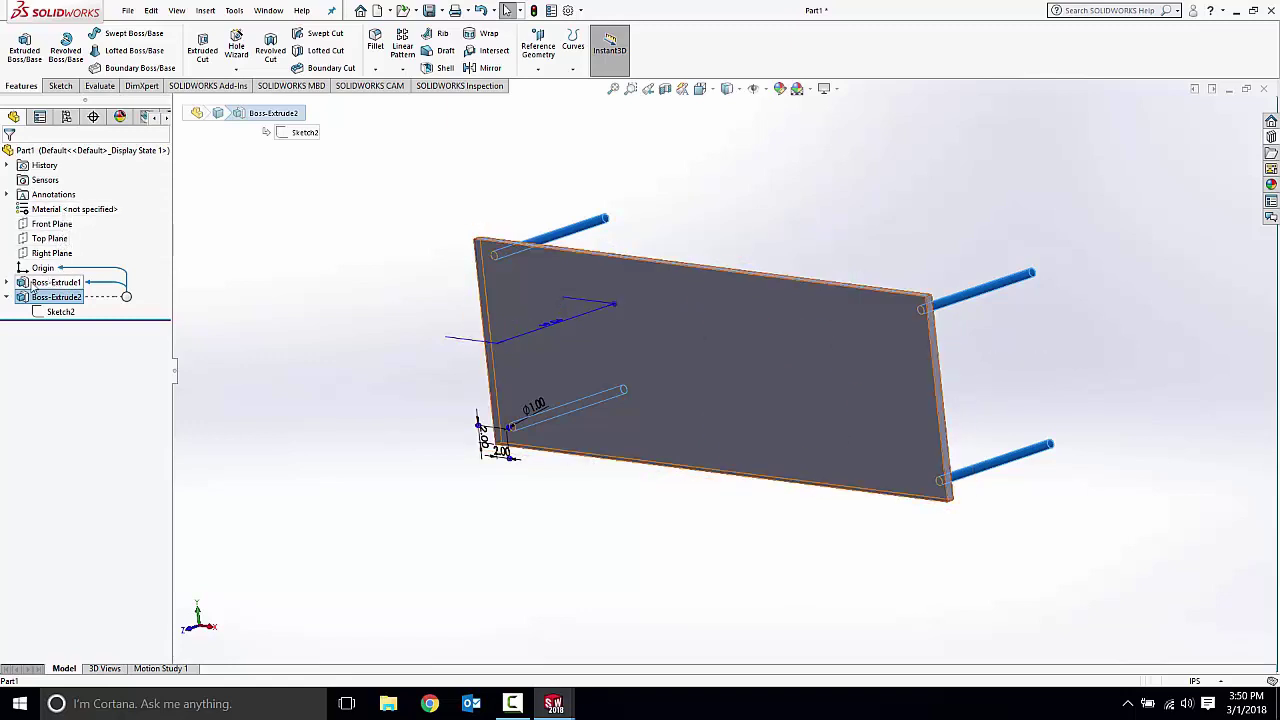
Change Sketch1's sketch plane from the Front Plane to the Top Plane.
{"action": "left_click", "coordinate": [60, 297]}
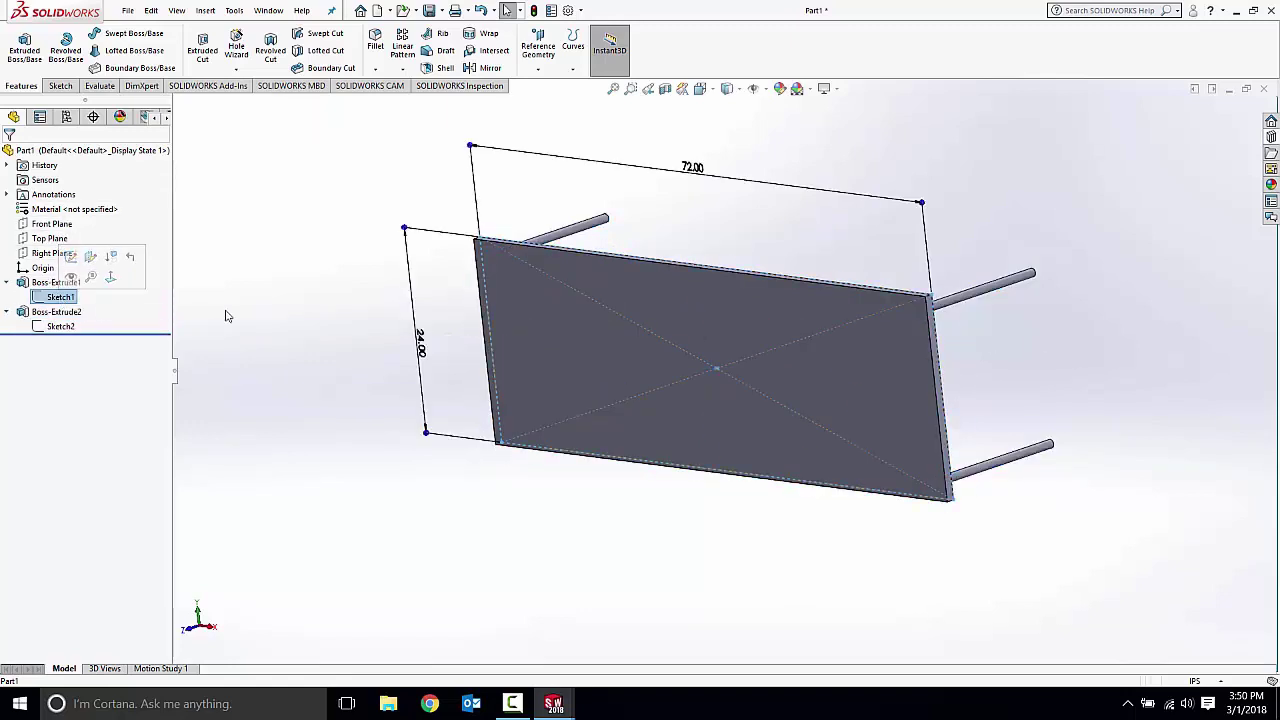
{"action": "right_click", "coordinate": [57, 299]}
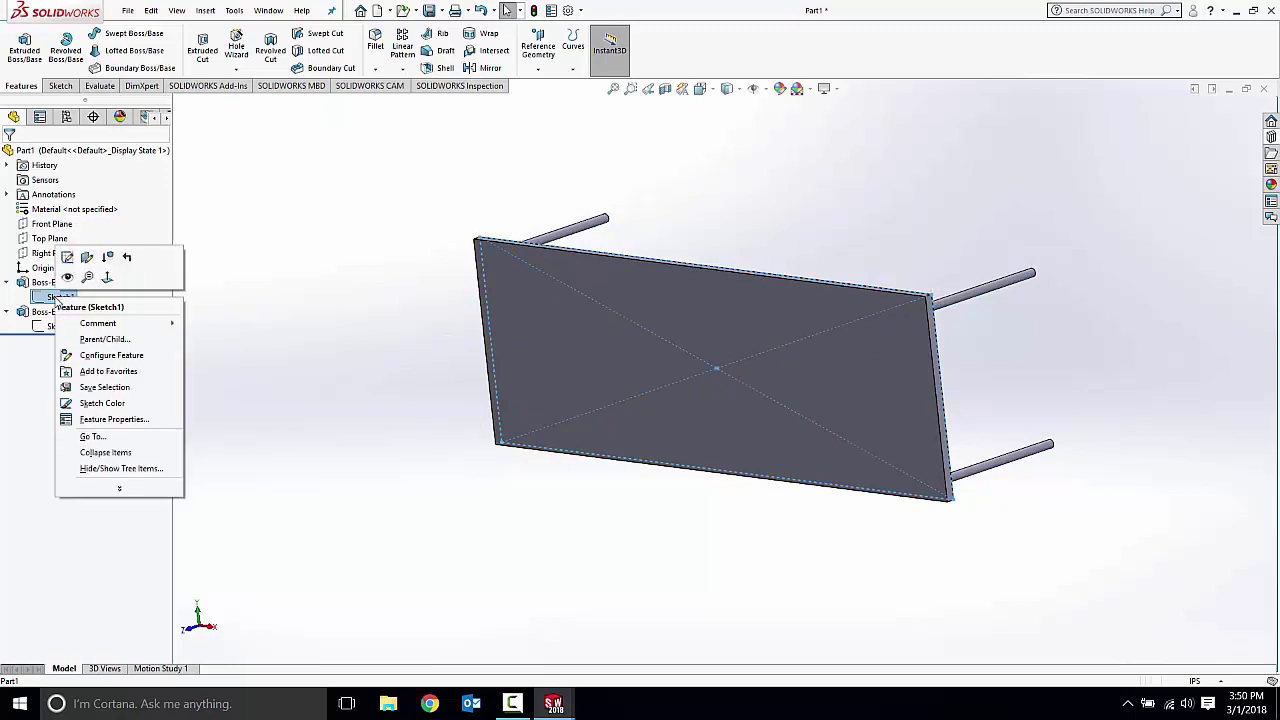
{"action": "left_click", "coordinate": [87, 258]}
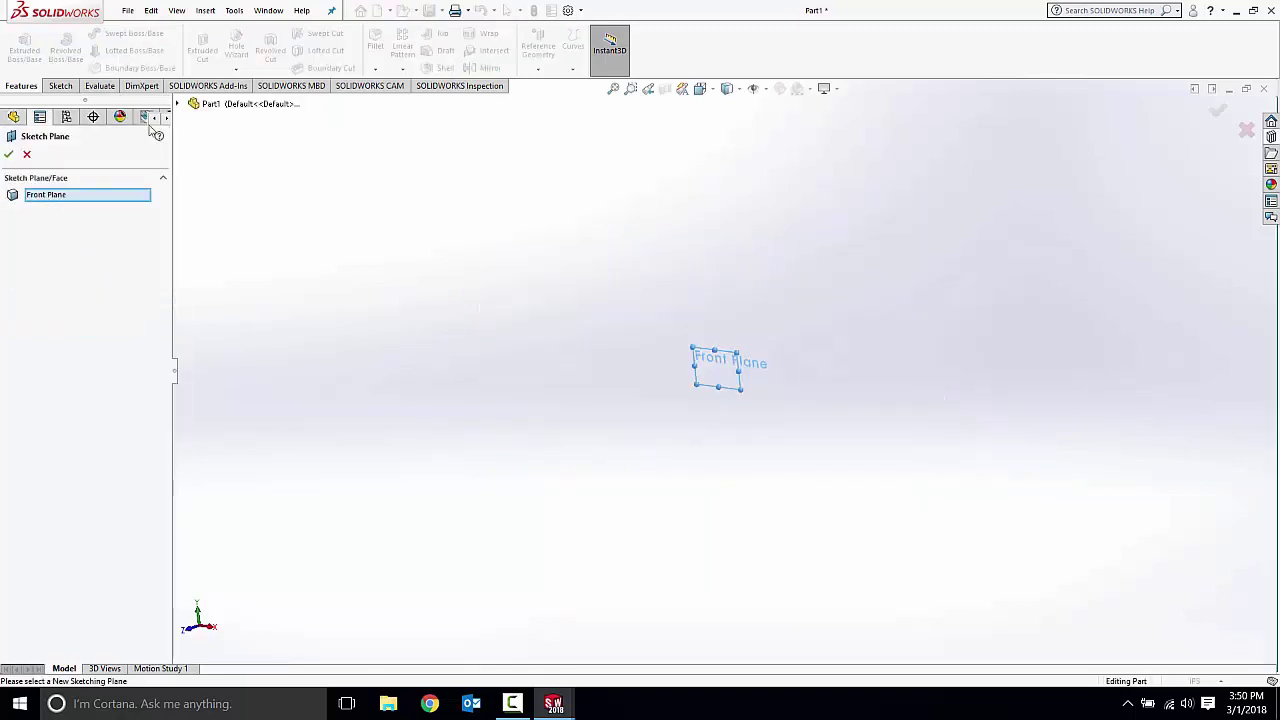
{"action": "left_click", "coordinate": [180, 104]}
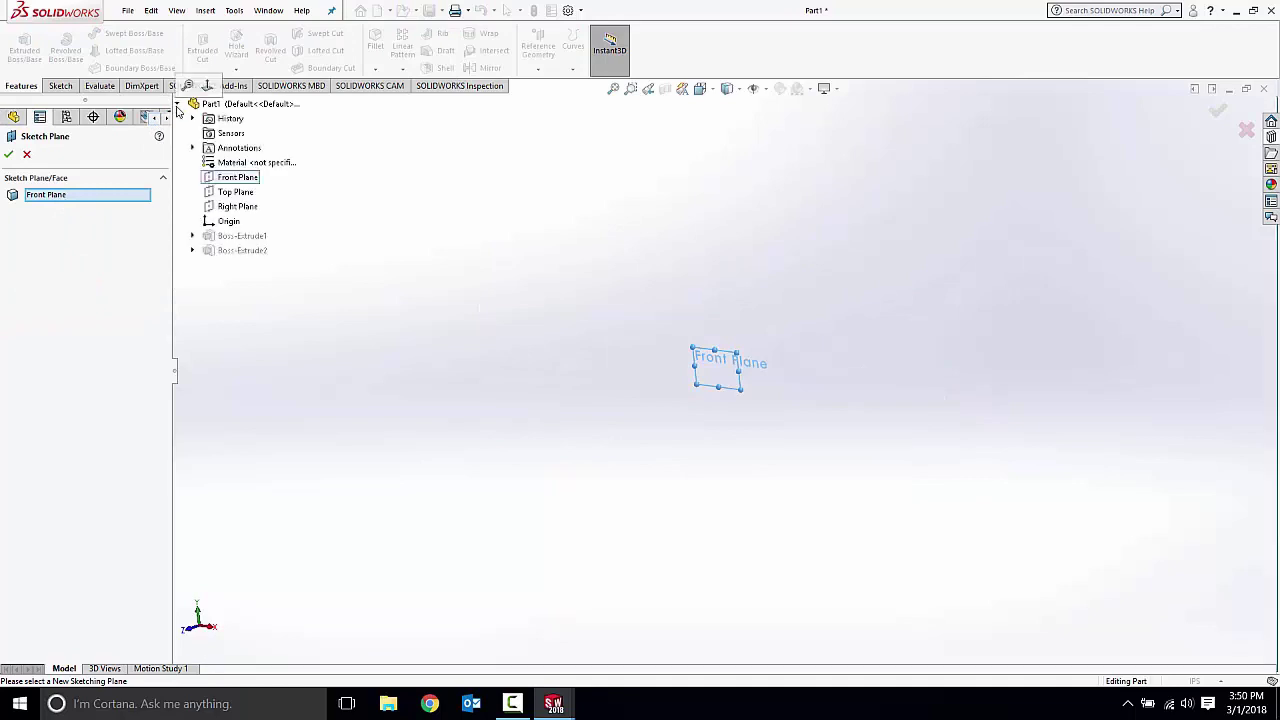
{"action": "left_click", "coordinate": [234, 194]}
{"action": "key", "text": "Return"}
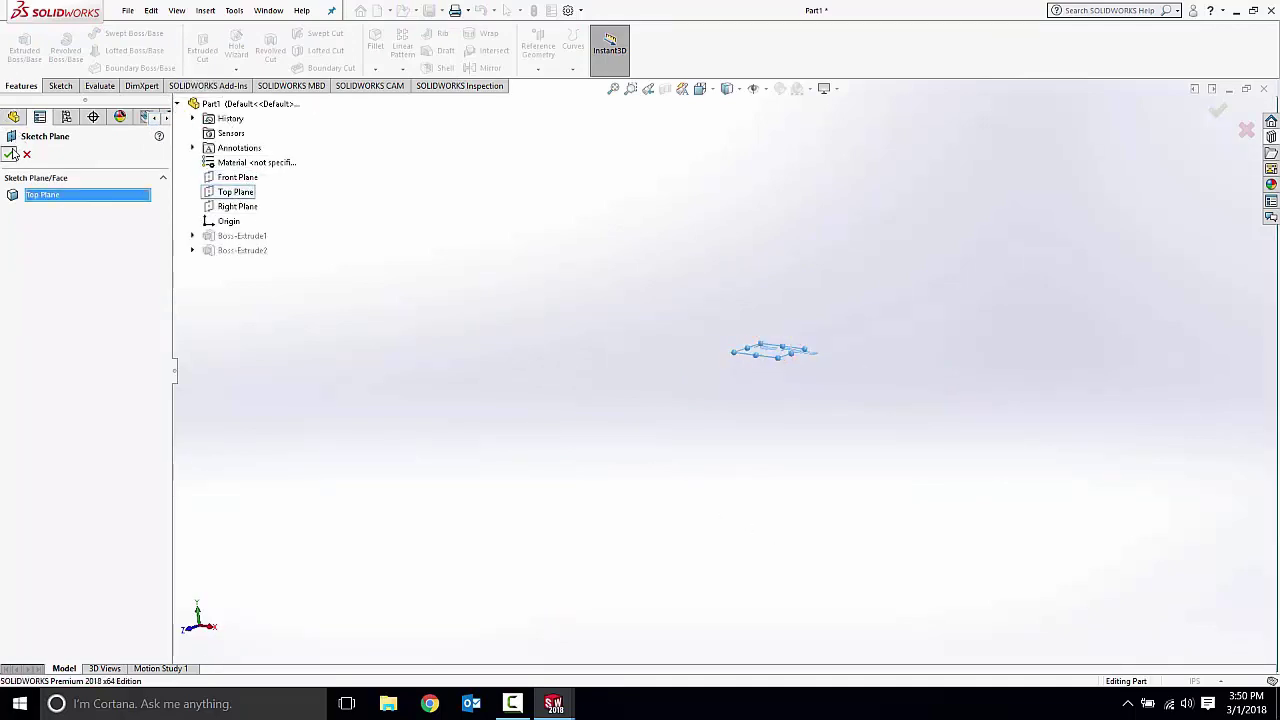
{"action": "mouse_move", "coordinate": [486, 449]}
{"action": "middle_mouse_down"}
{"action": "mouse_move", "coordinate": [497, 317]}
{"action": "mouse_move", "coordinate": [569, 460]}
{"action": "middle_mouse_up"}
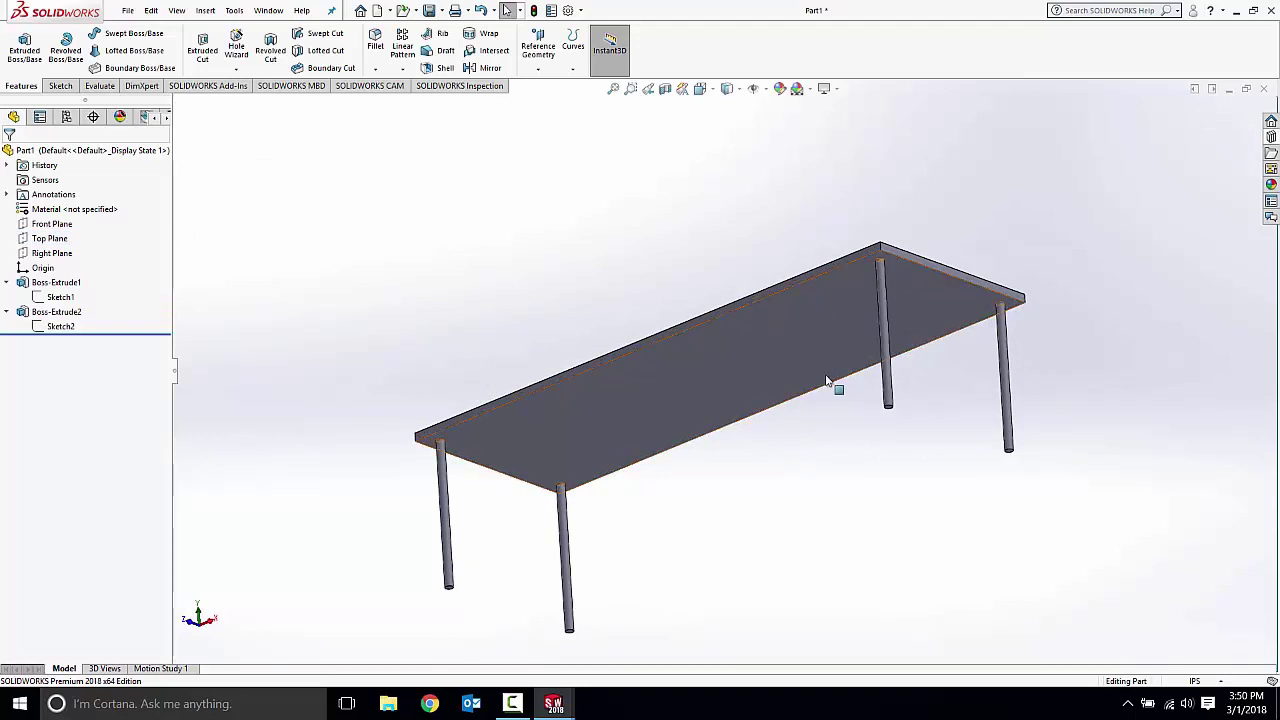
Check the tabletop and a leg, then switch to the Isometric view.
{"action": "left_click", "coordinate": [746, 355]}
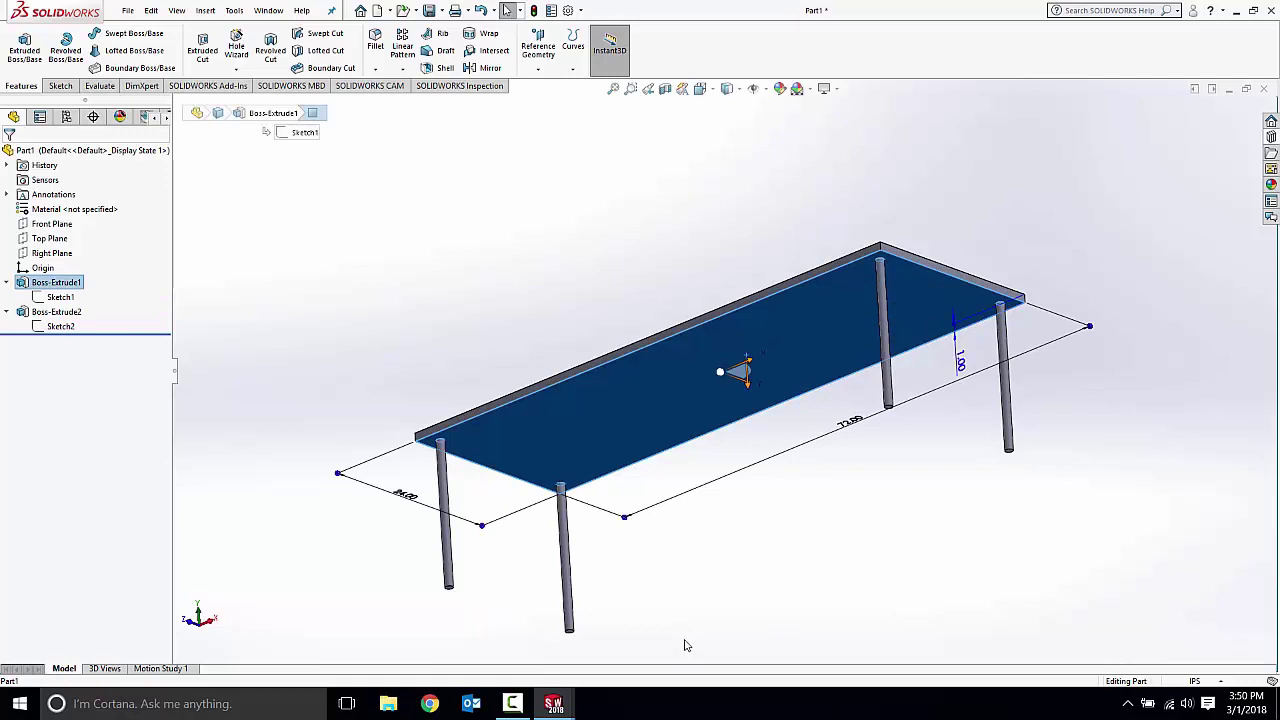
{"action": "left_click", "coordinate": [452, 550]}
{"action": "left_click", "coordinate": [470, 297]}
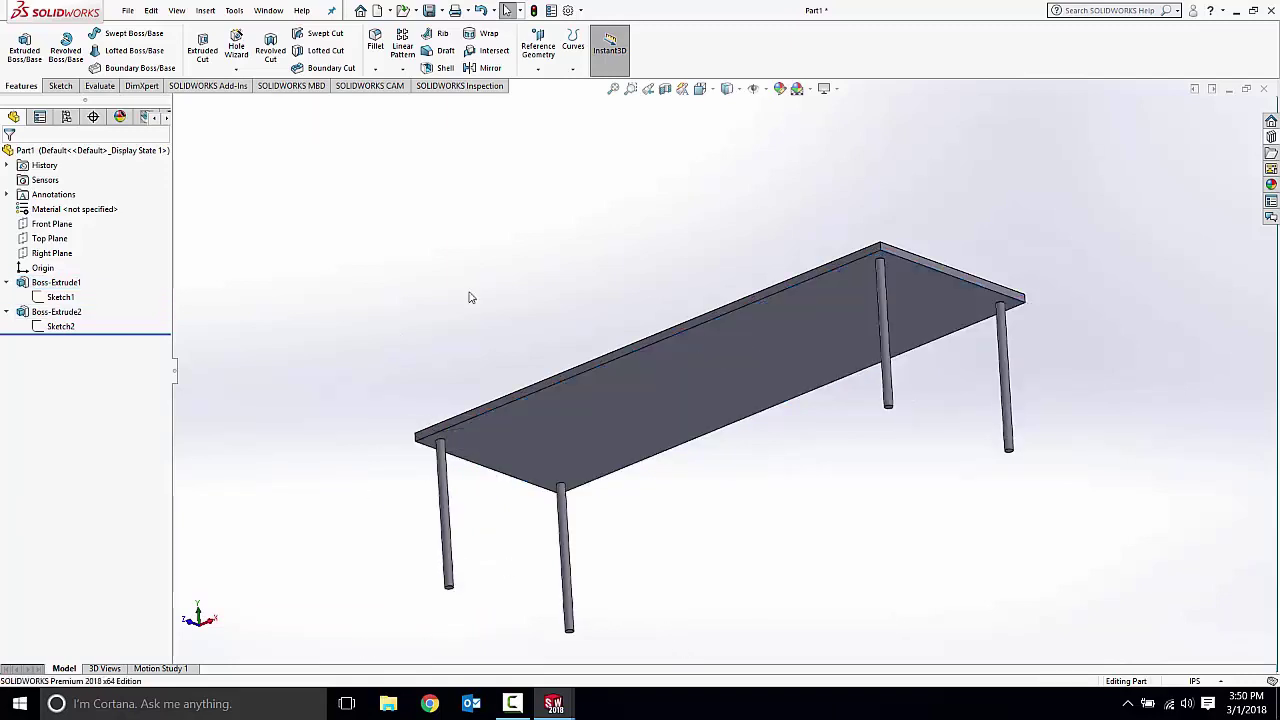
{"action": "key", "text": "space"}
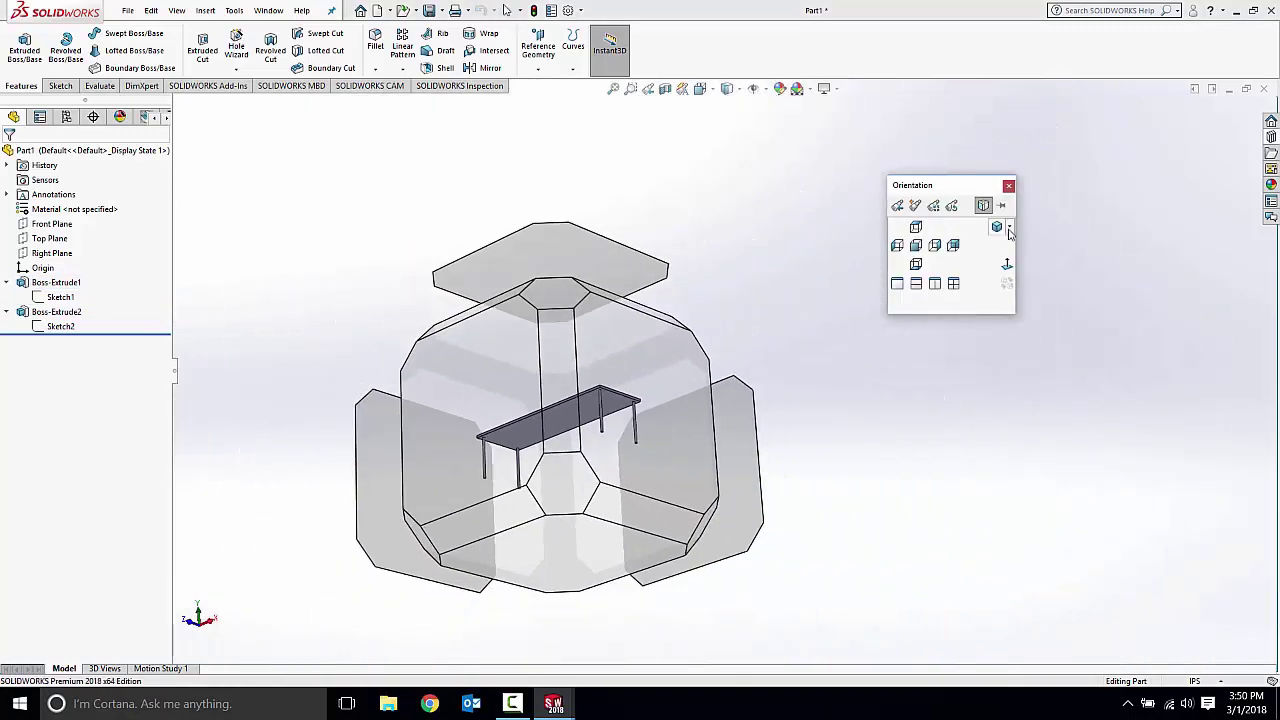
{"action": "left_click", "coordinate": [998, 230]}
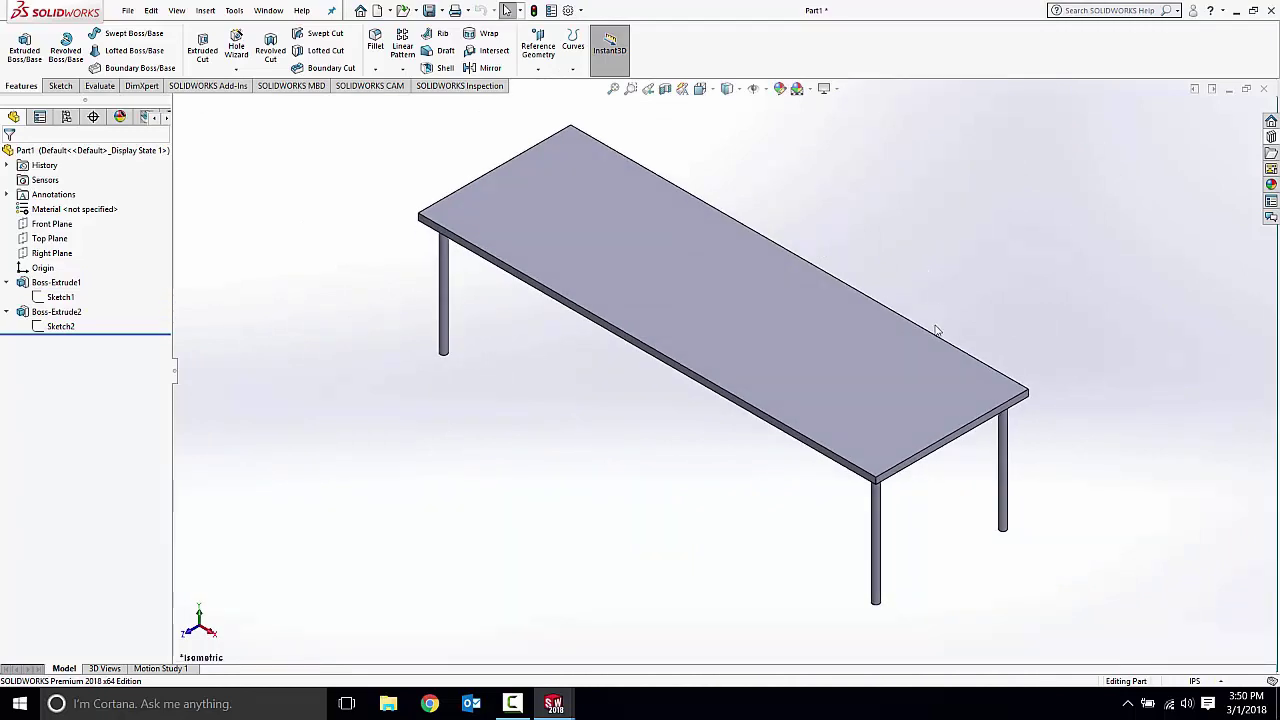